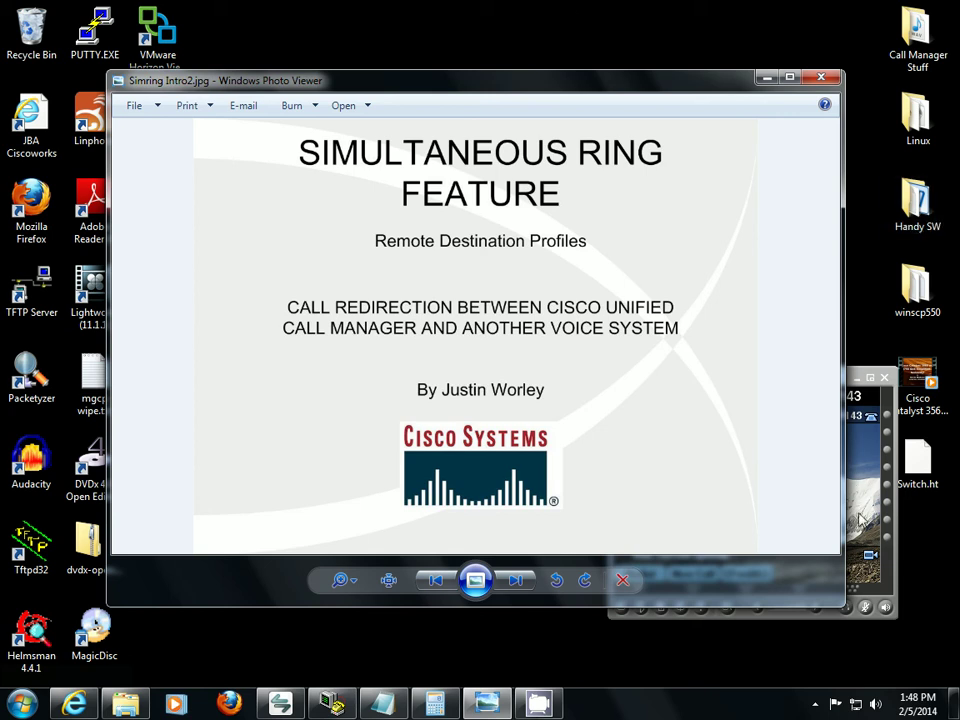
Bring the 8570143 softphone in front of the Simultaneous Ring slide and shift it slightly lower
click(855, 432)
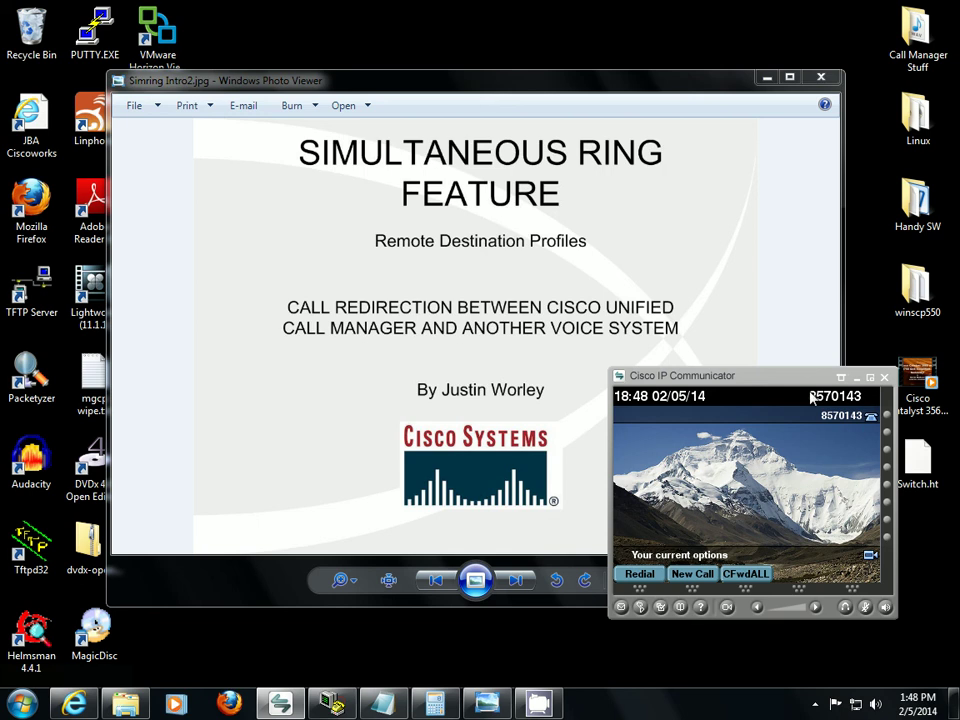
drag(812, 382, 857, 405)
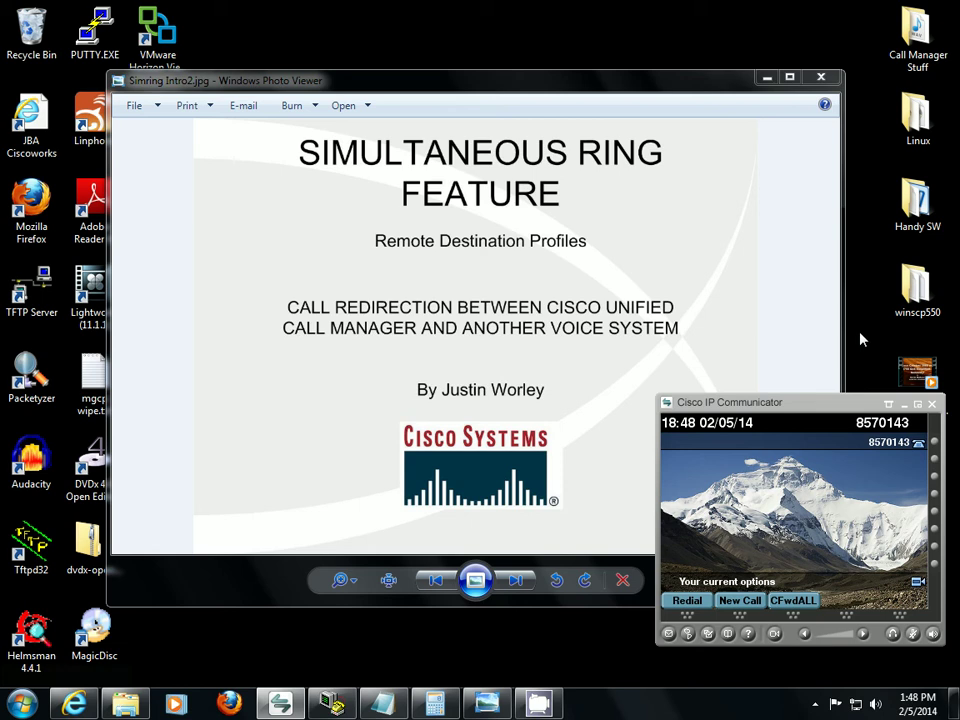
Open a blank End User Configuration form via User Management > End User > Add New
click(70, 700)
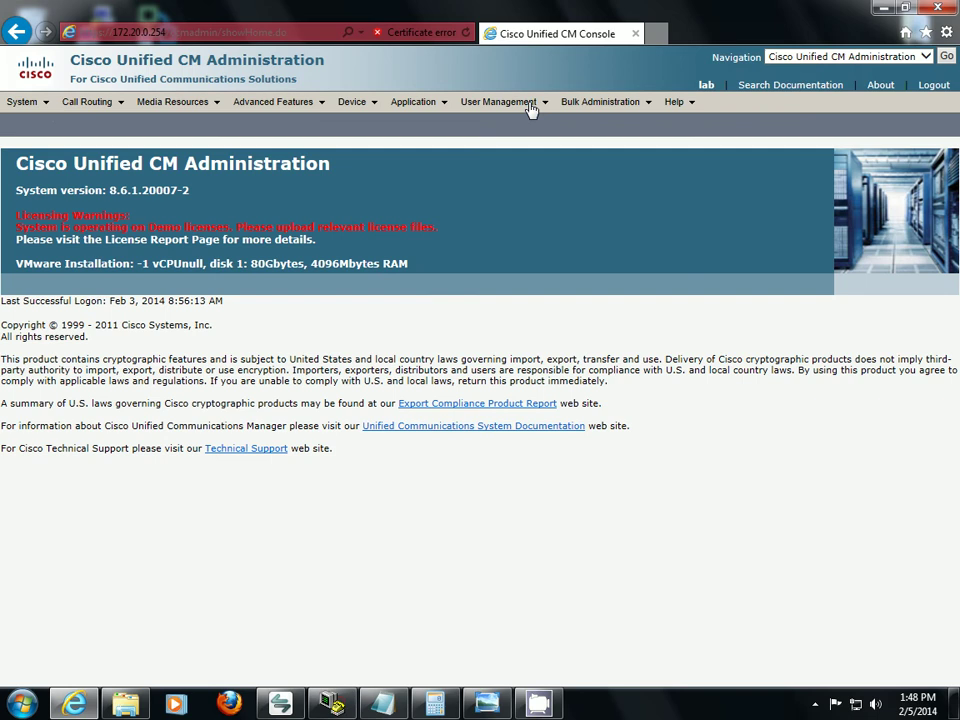
mouse_move(540, 104)
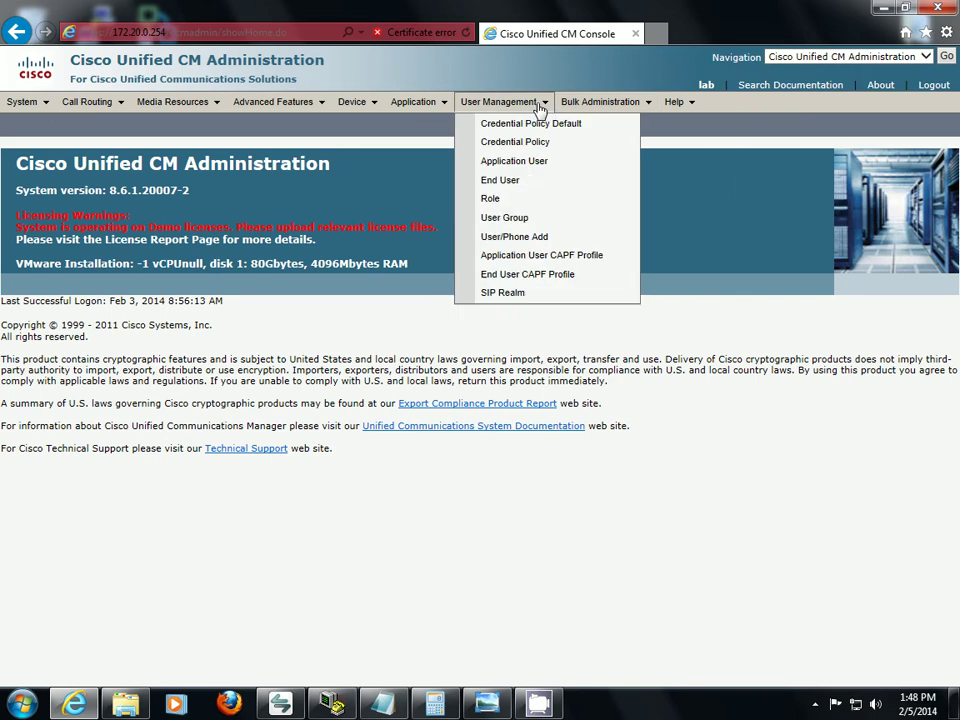
click(500, 184)
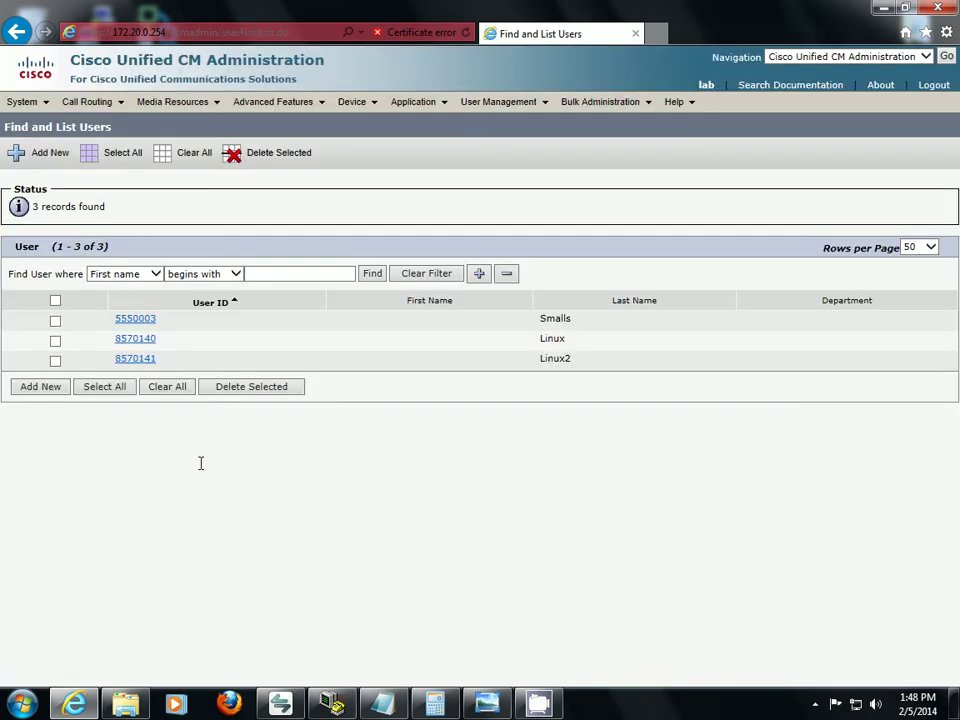
click(40, 158)
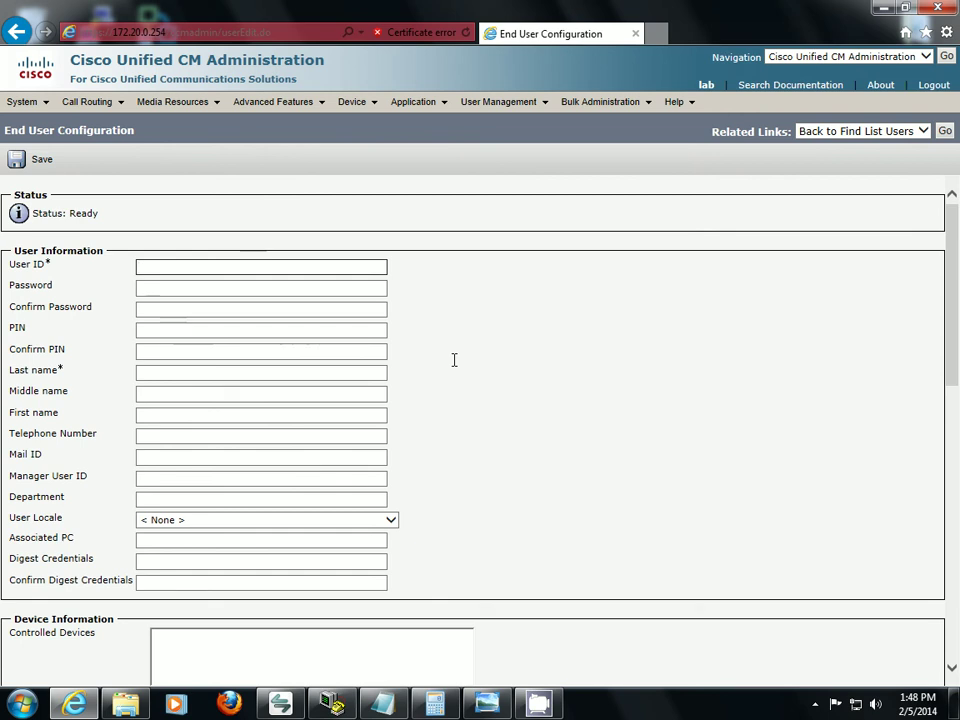
text(8570143)
click(161, 286)
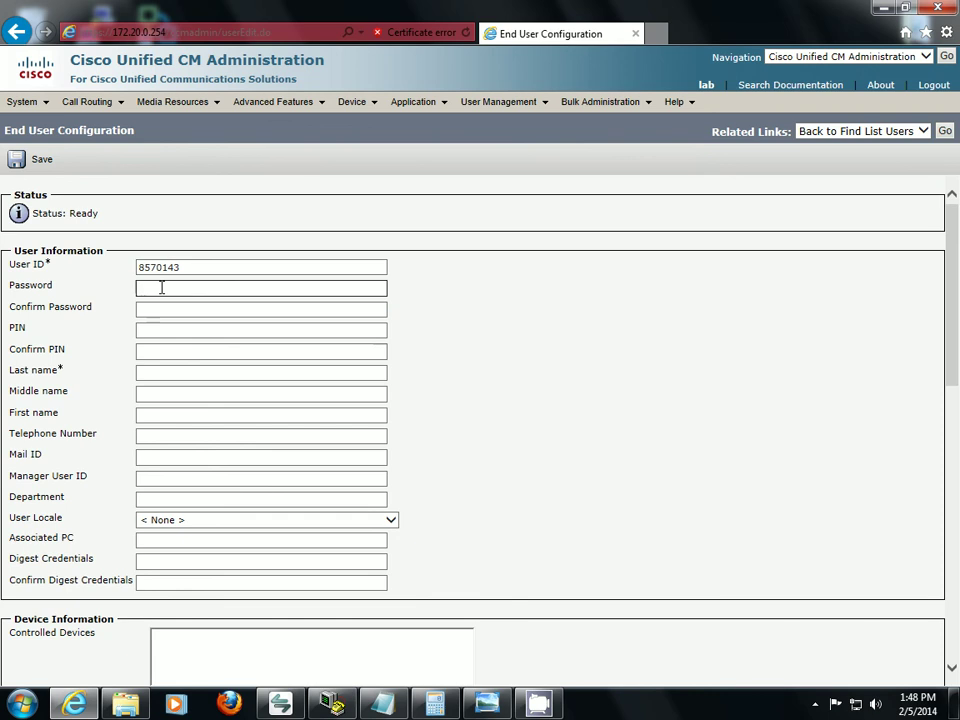
text(••••••••)
key(Tab)
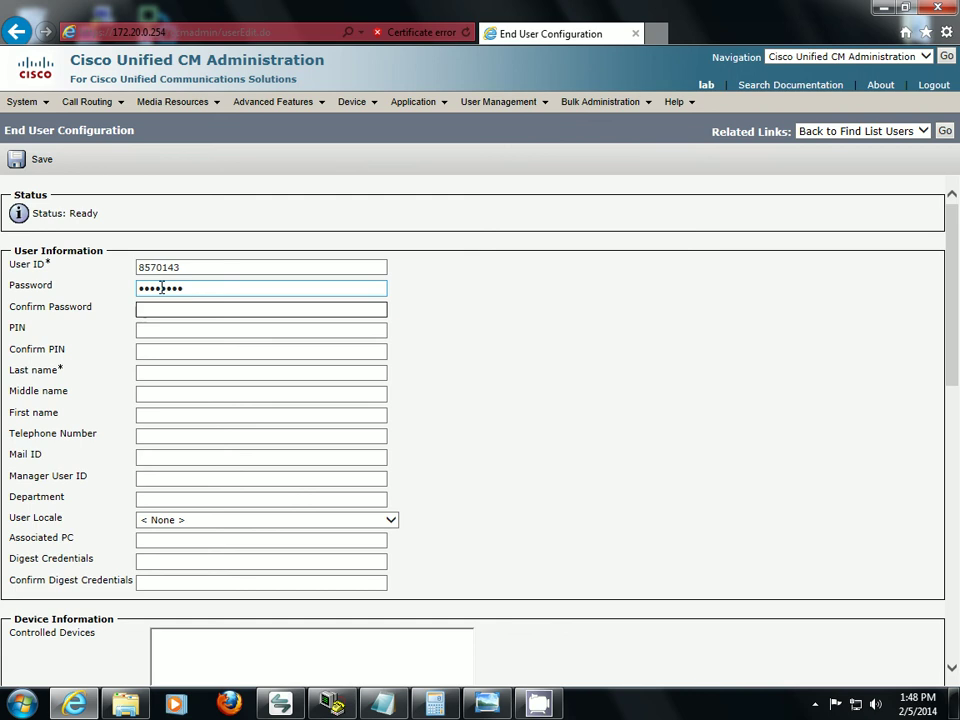
text(••••••••)
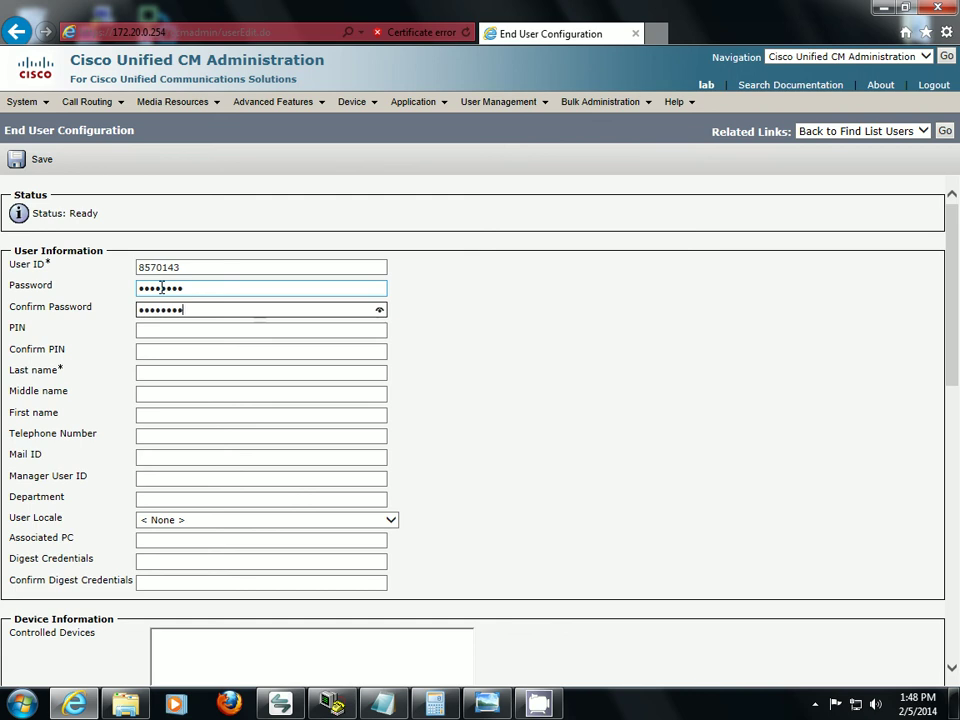
click(187, 372)
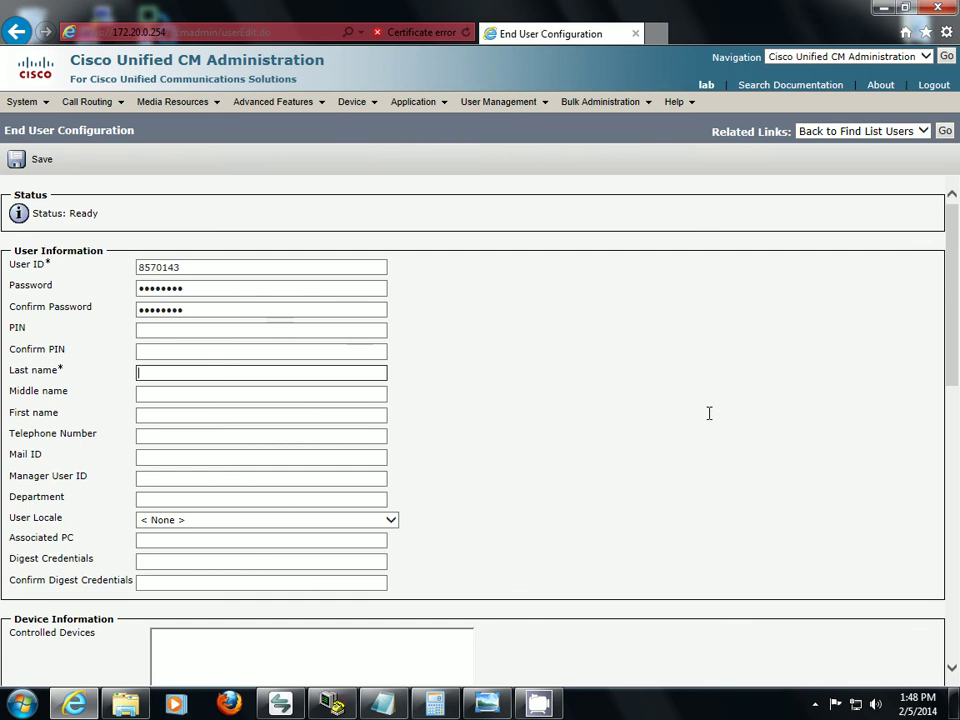
text(Worley)
scroll(516, 507, down, 3)
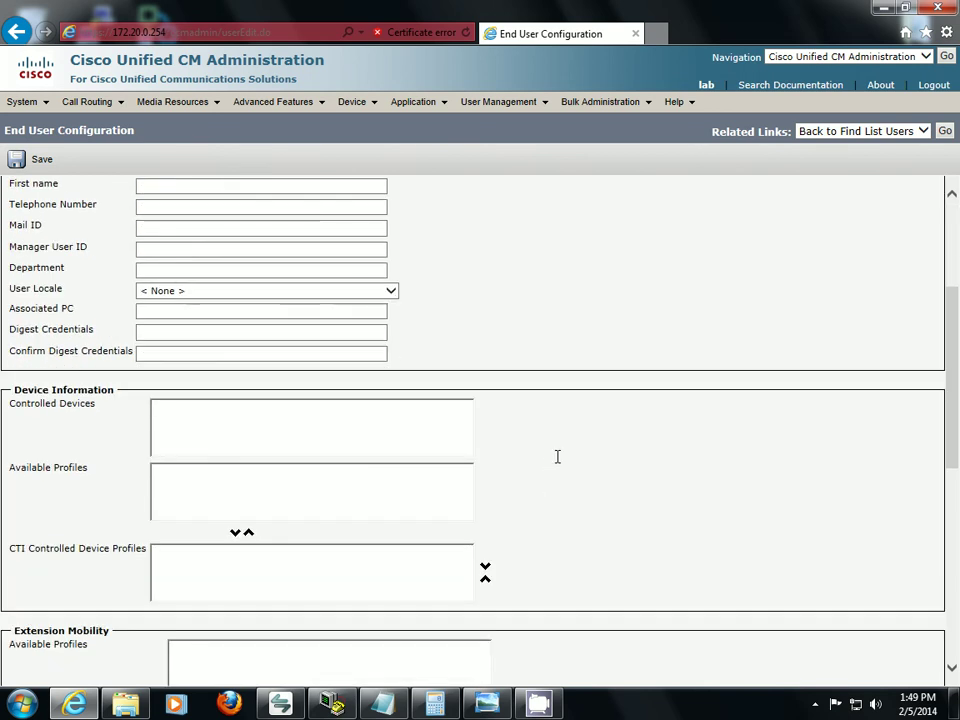
scroll(575, 456, down, 1)
scroll(591, 455, down, 5)
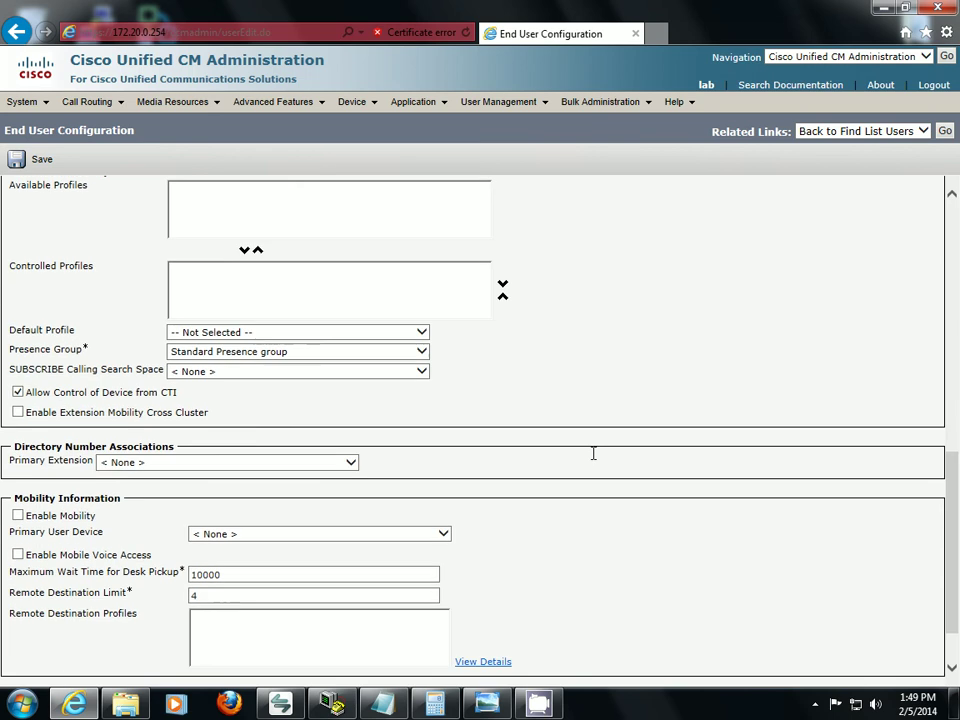
click(18, 515)
scroll(675, 539, down, 1)
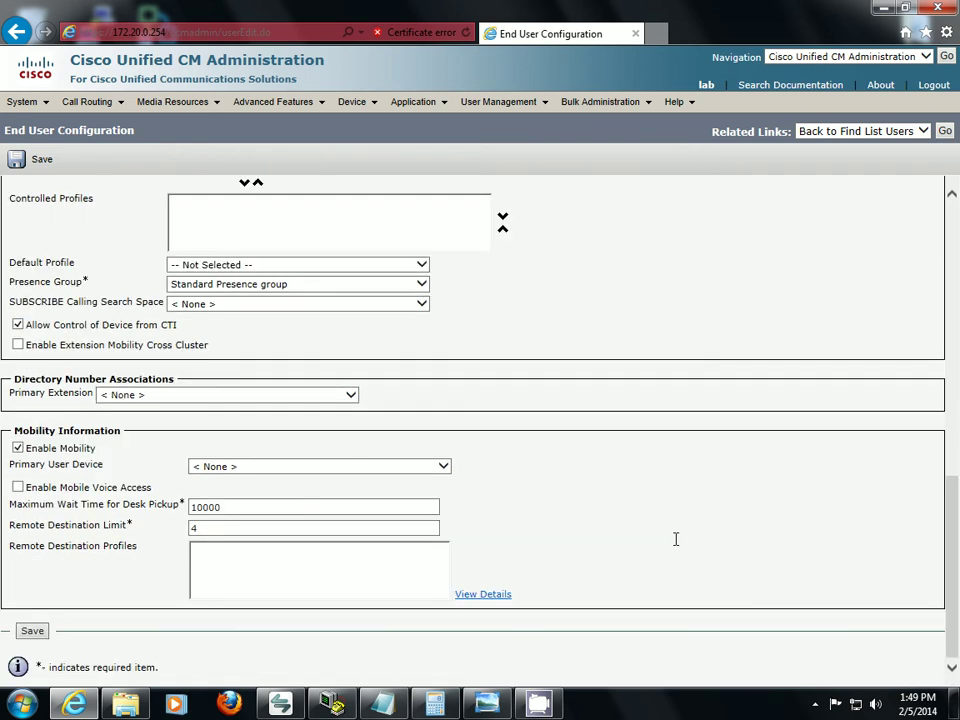
click(32, 631)
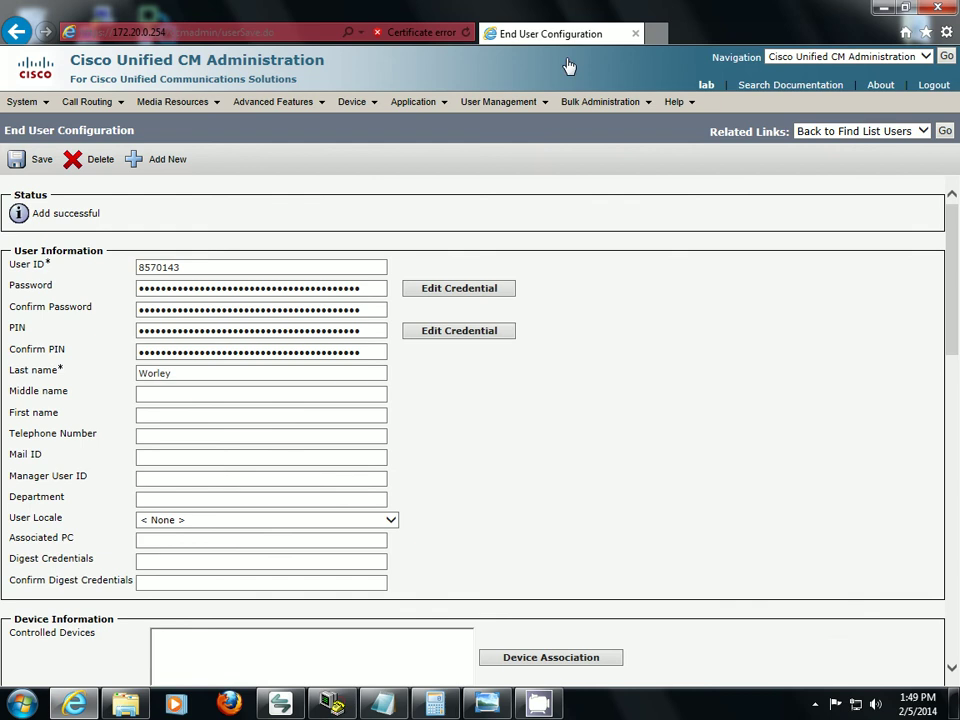
Start a new profile from Device > Device Settings > Remote Destination Profile
click(370, 105)
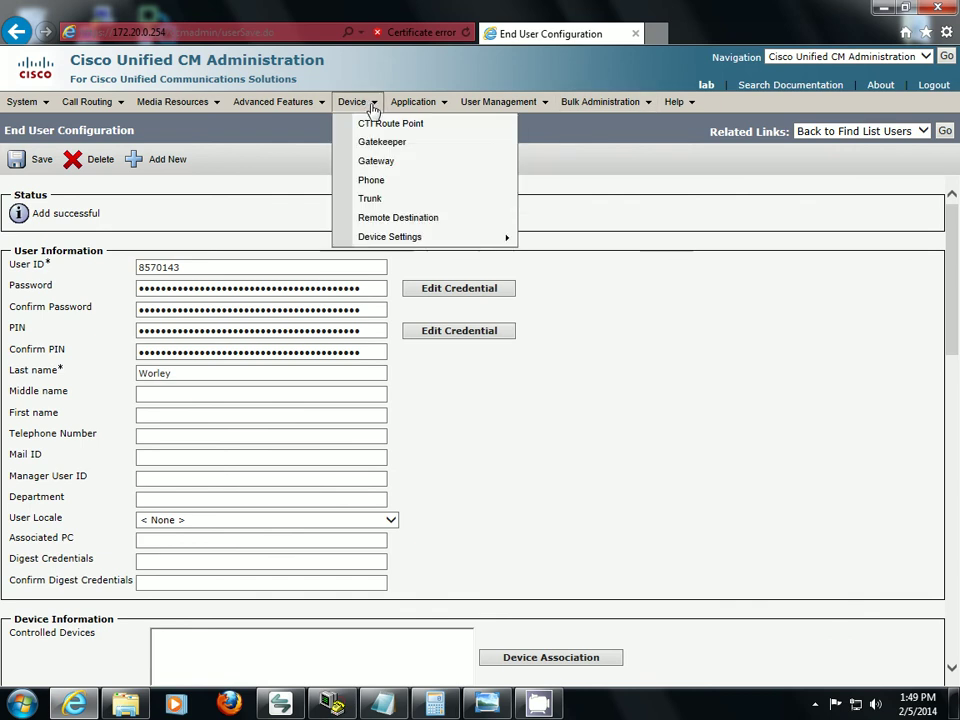
mouse_move(410, 238)
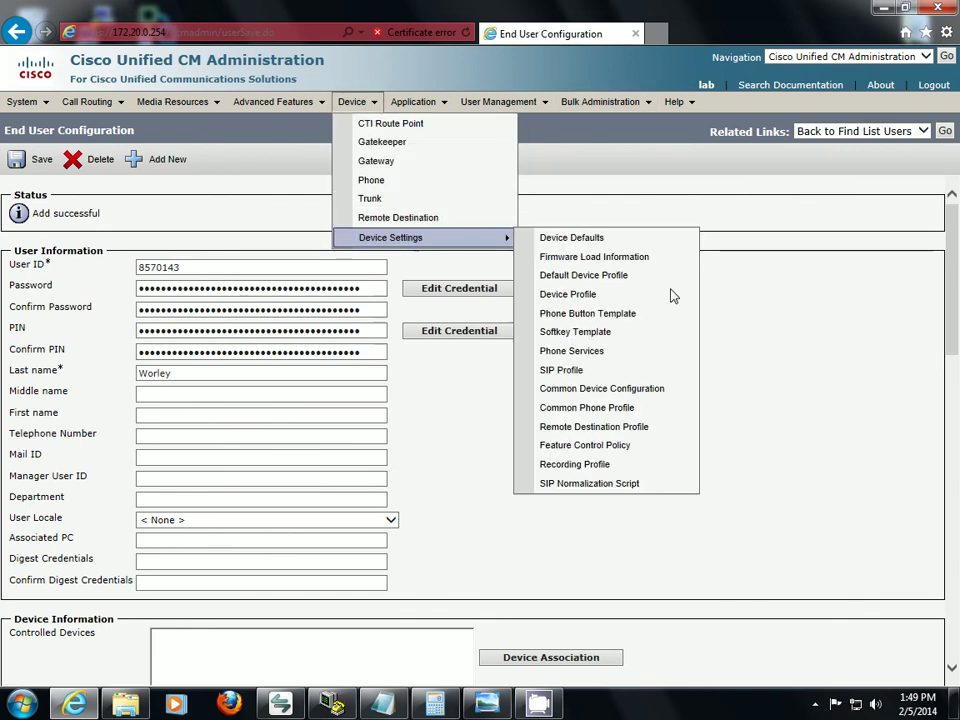
click(608, 430)
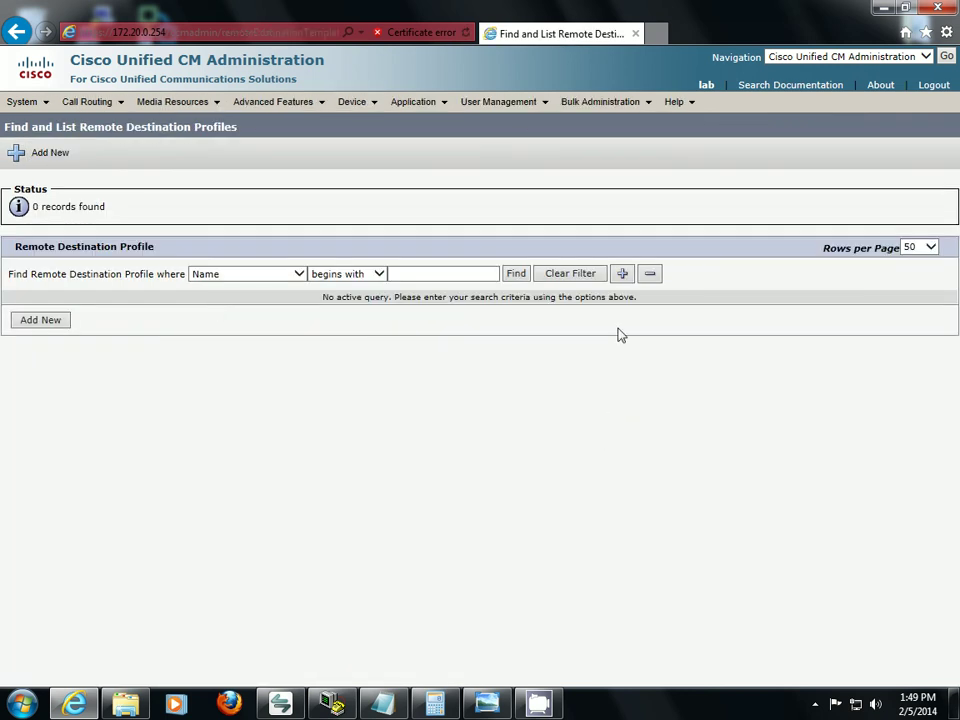
click(515, 274)
click(40, 324)
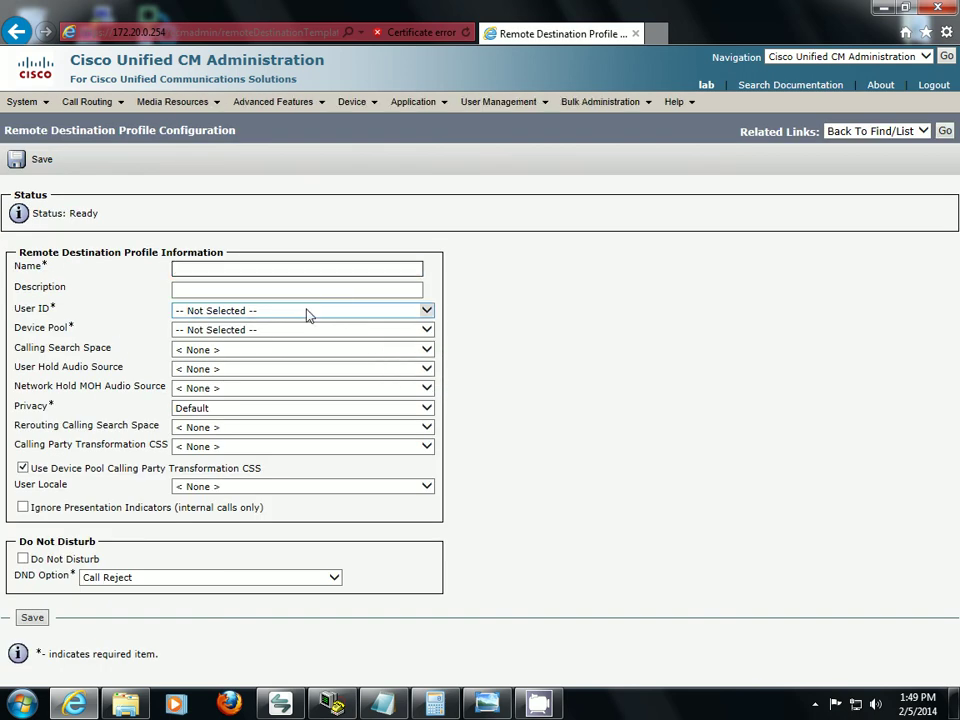
Name the profile 8570143, assign user 8570143 and the Default device pool, then save
text(8570143)
click(222, 290)
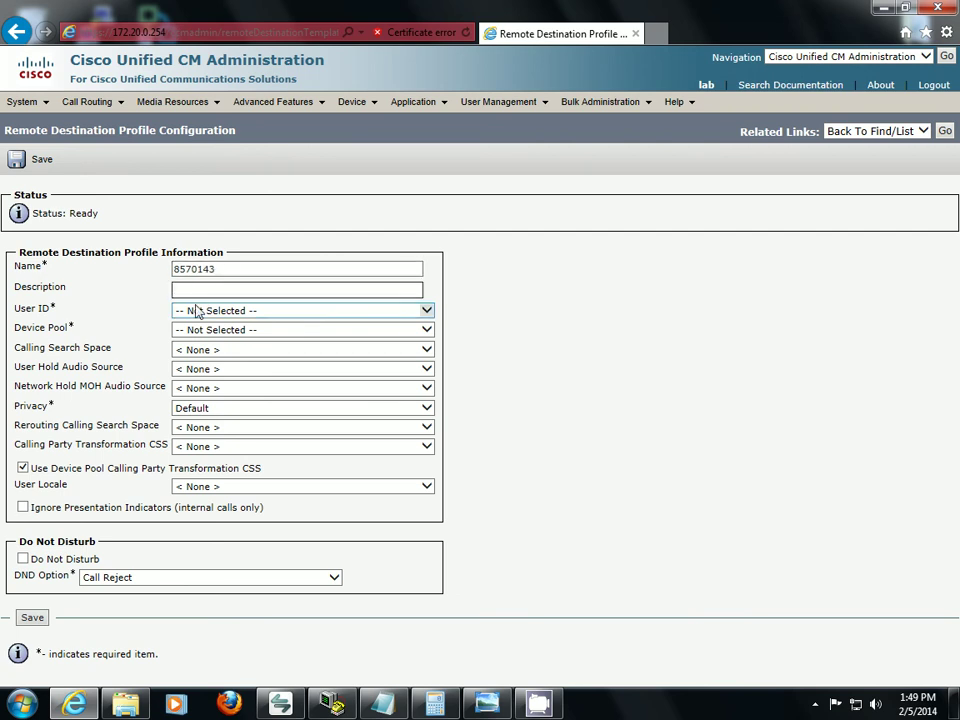
click(205, 314)
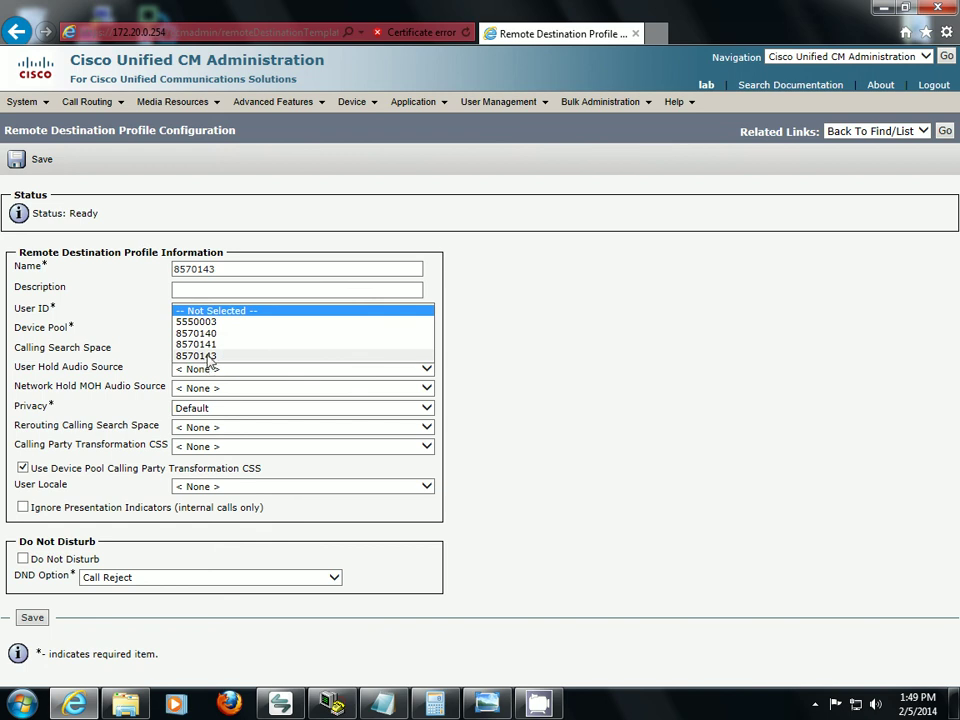
click(208, 357)
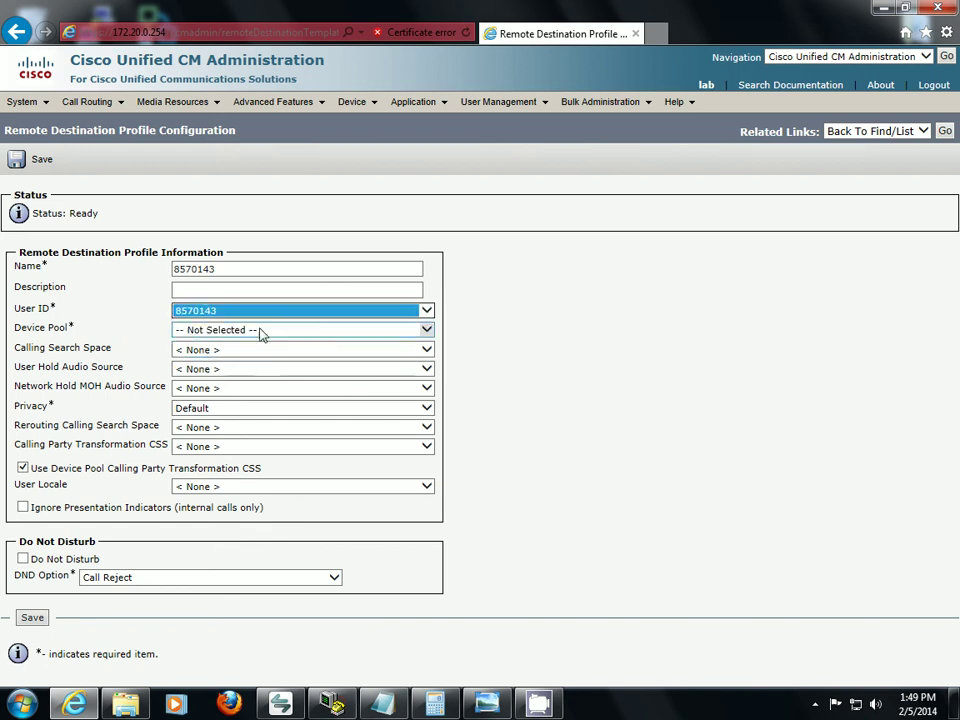
click(258, 333)
click(212, 341)
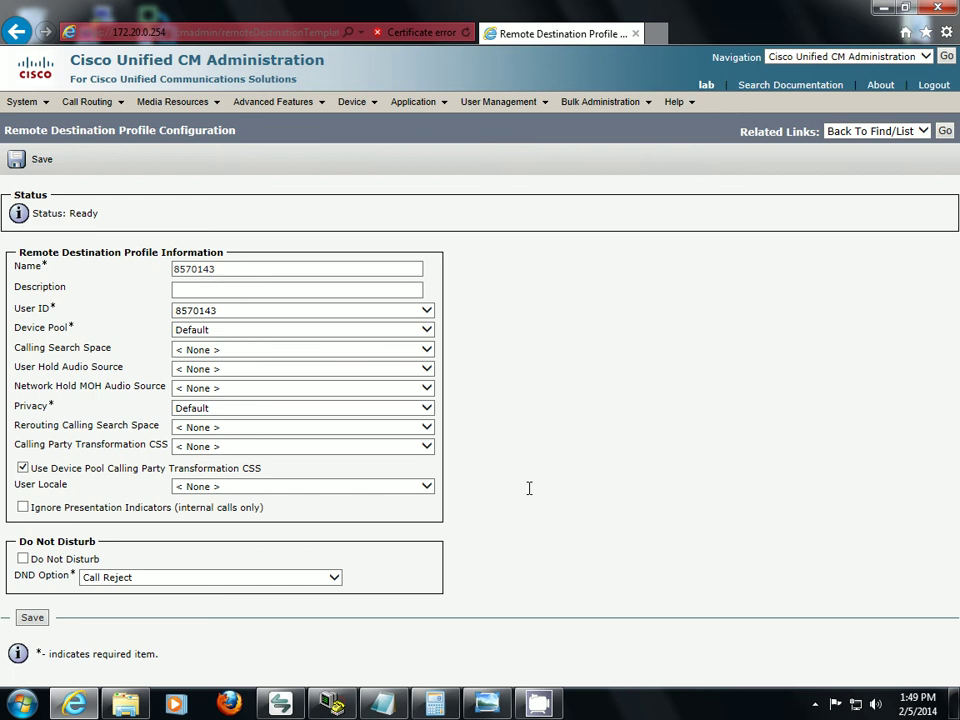
click(30, 619)
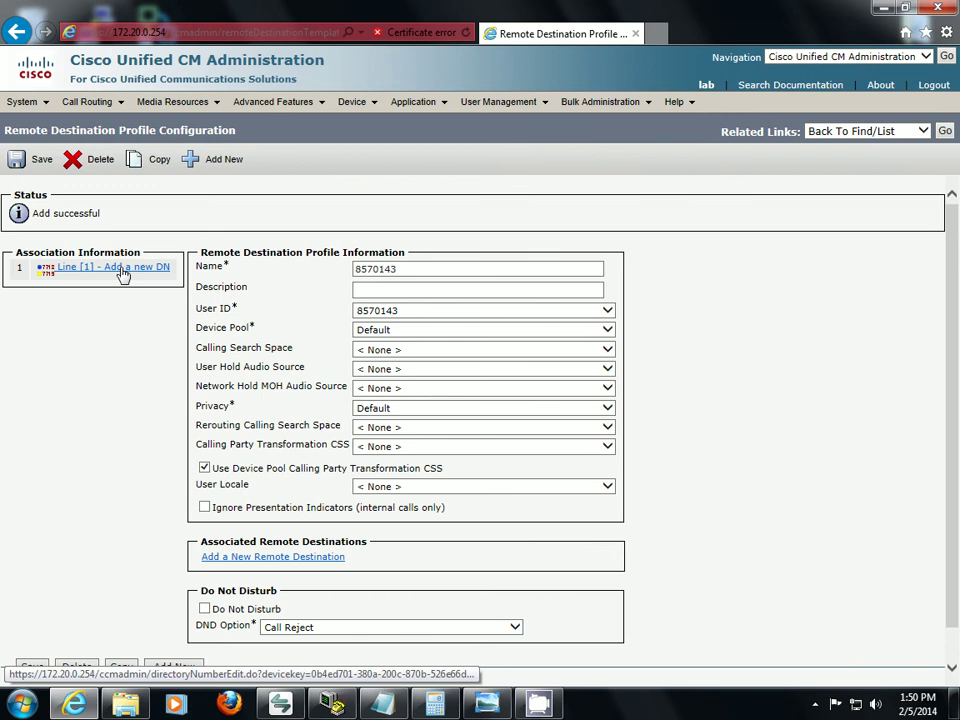
Give line 1 directory number 8570143, save, and apply the configuration to both devices
click(120, 269)
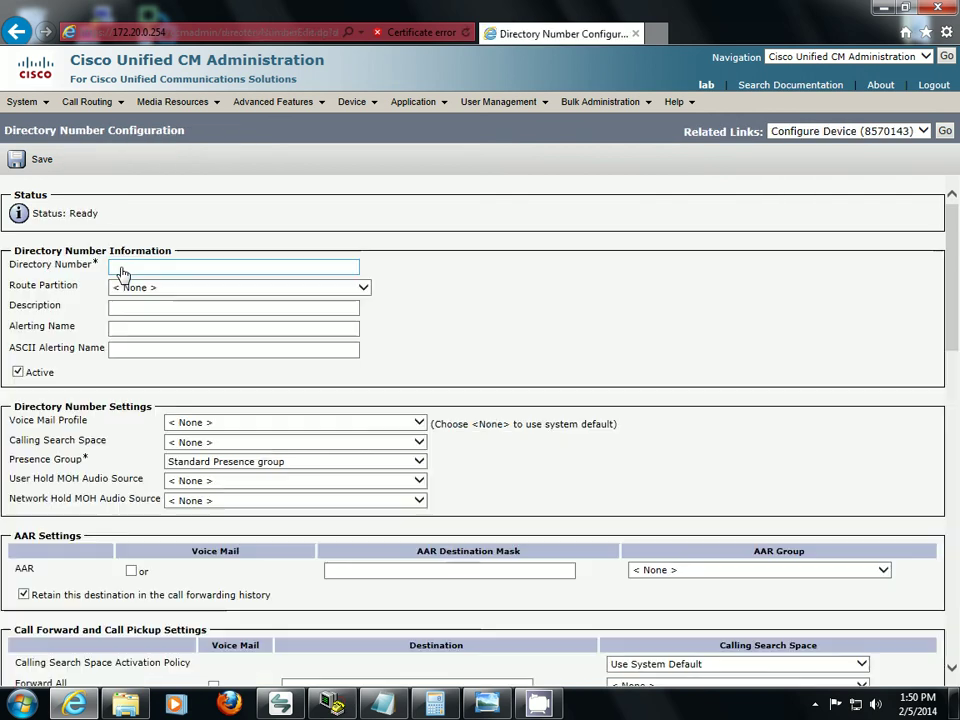
text(8)
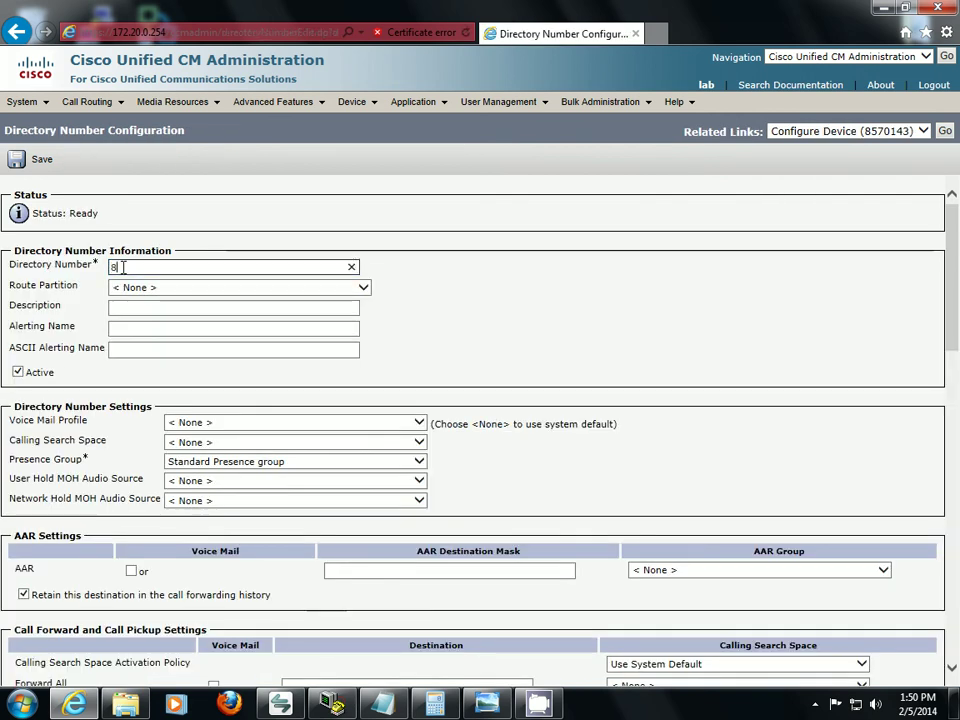
text(570143)
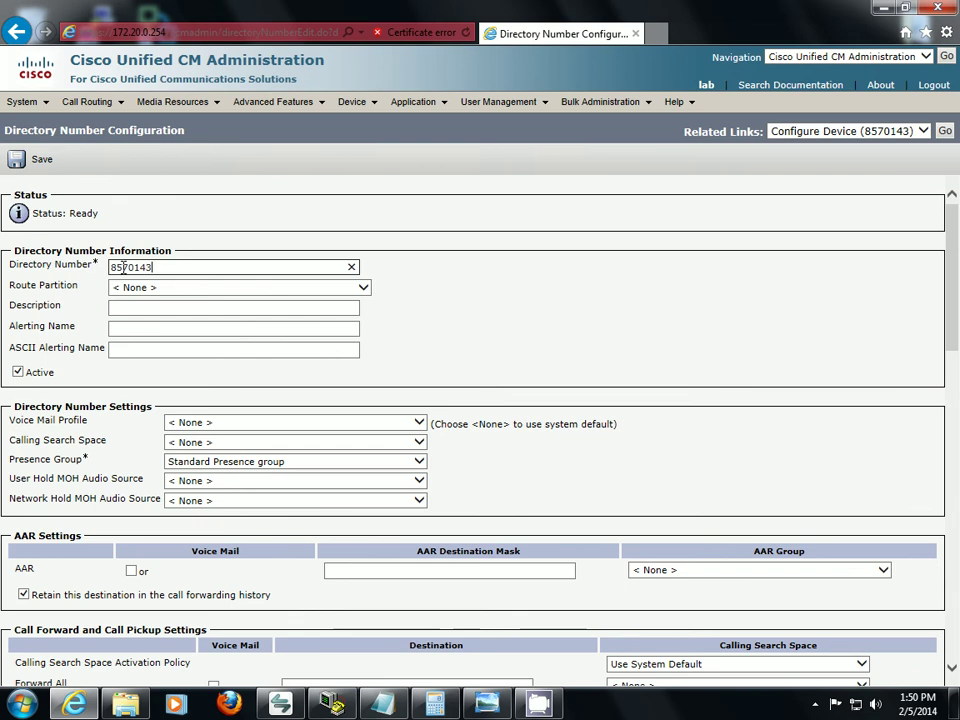
click(147, 308)
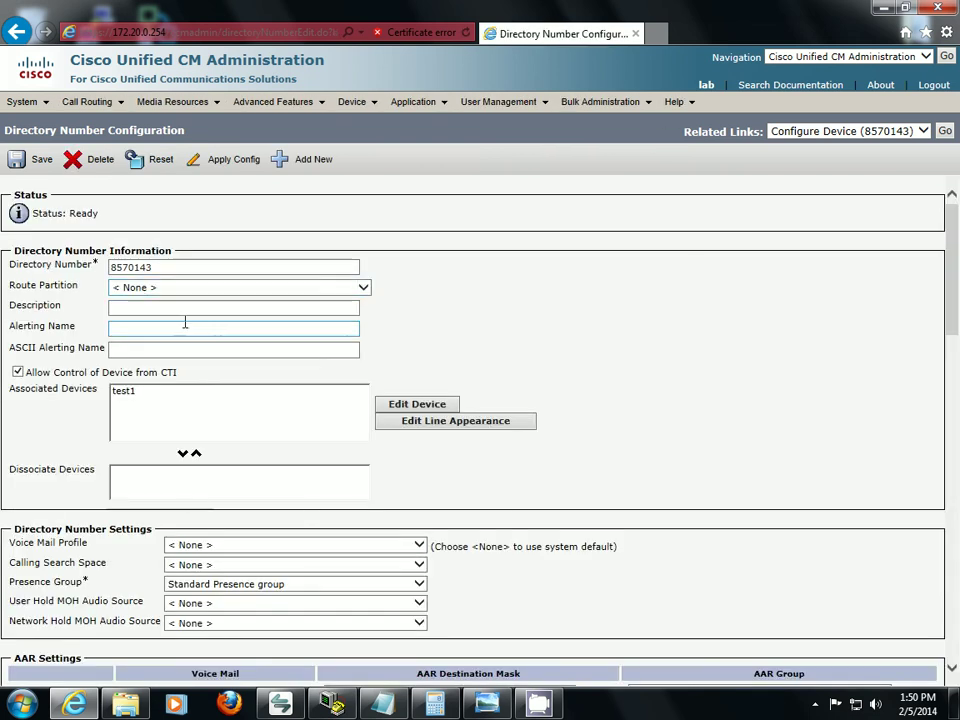
click(156, 267)
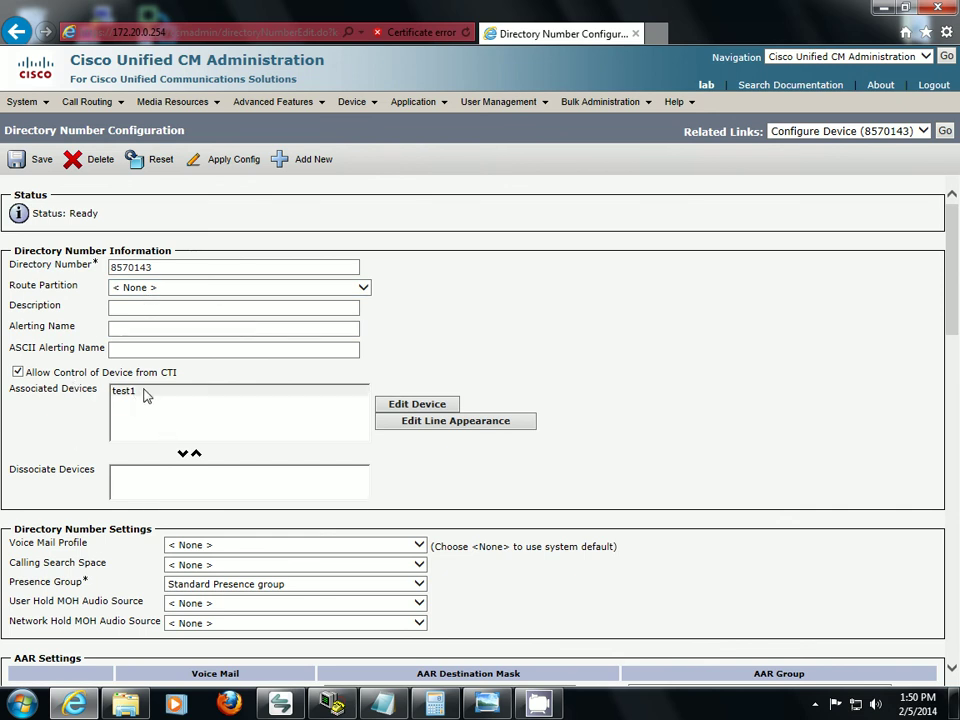
click(32, 162)
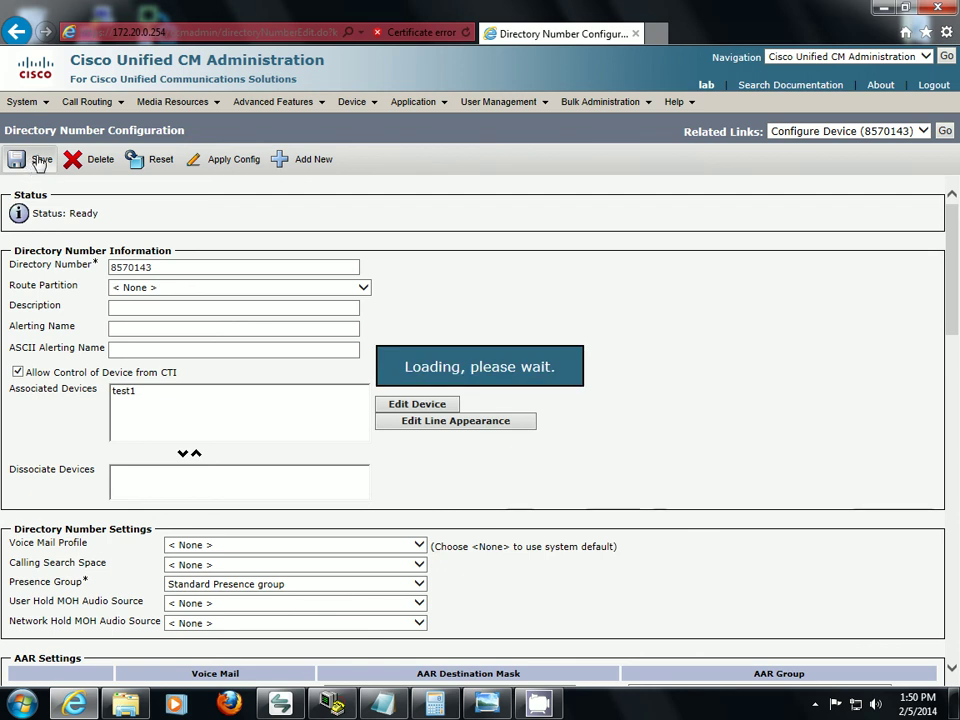
click(232, 162)
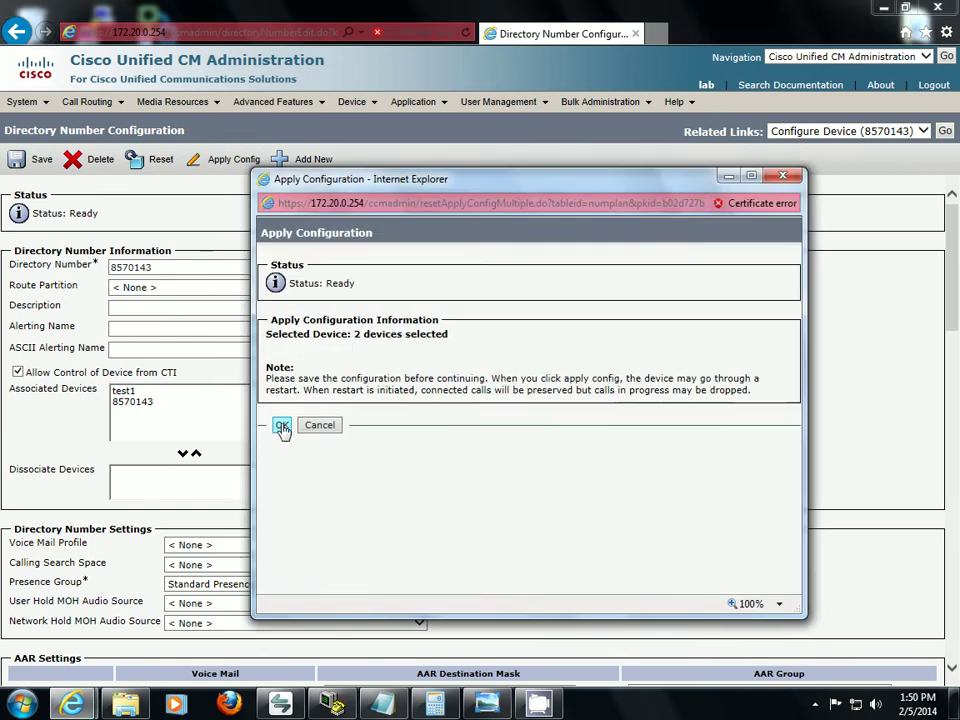
click(287, 422)
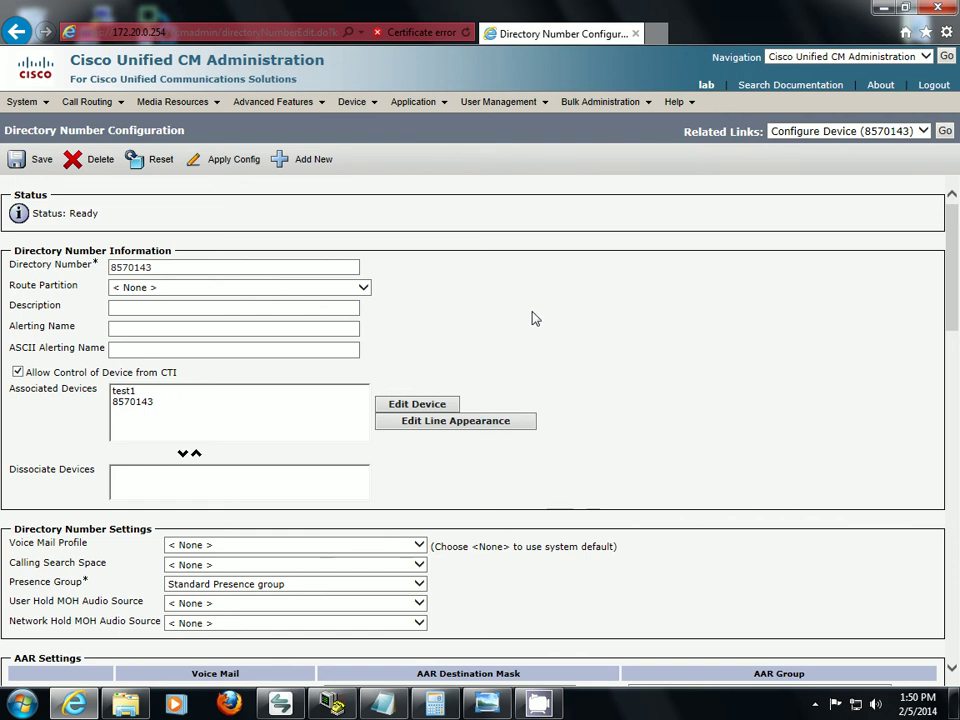
Go to the Remote Destination Profile list and open profile 8570143
click(371, 105)
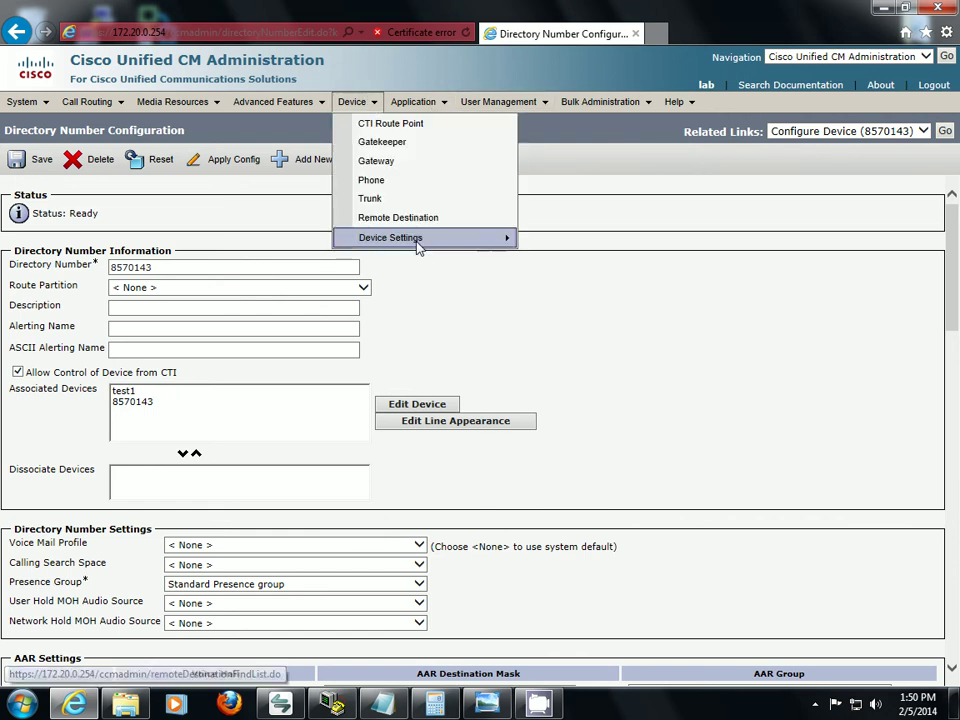
mouse_move(420, 240)
click(594, 428)
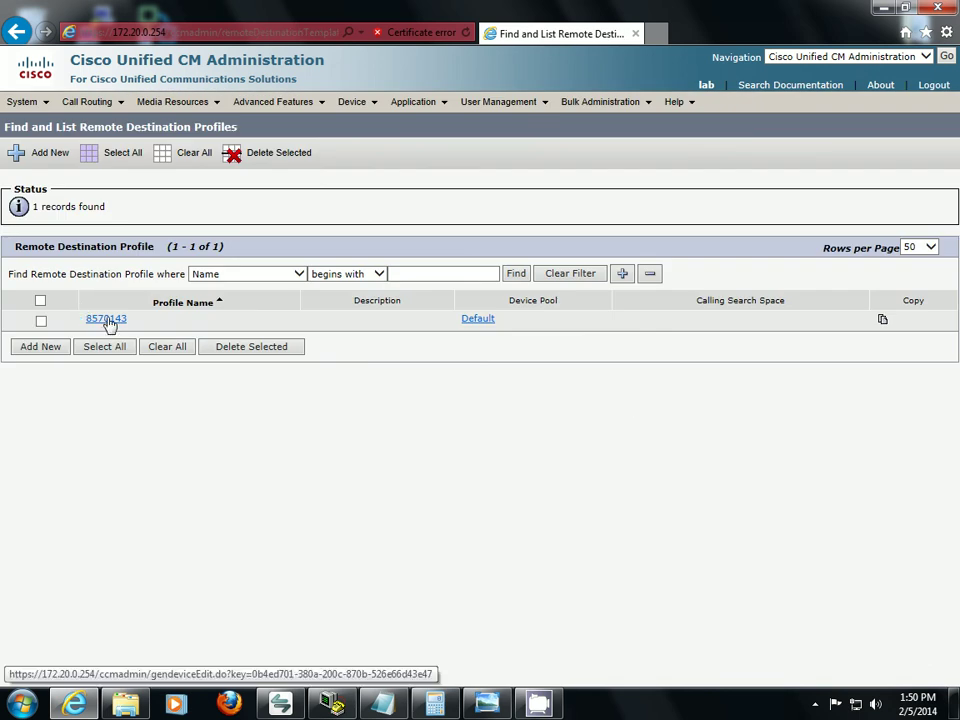
click(106, 320)
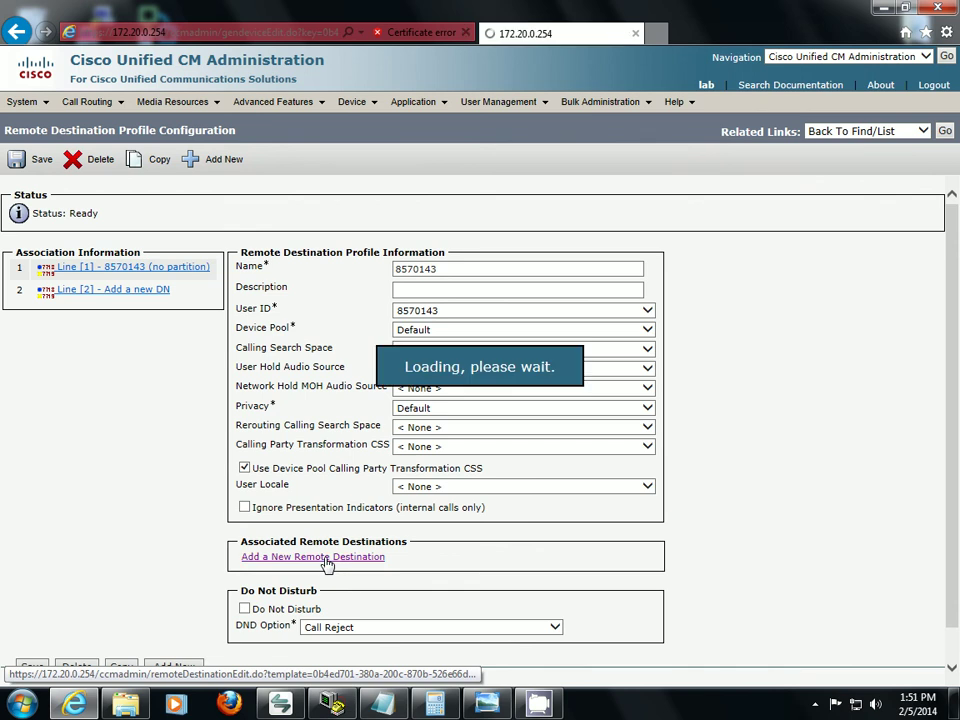
click(222, 266)
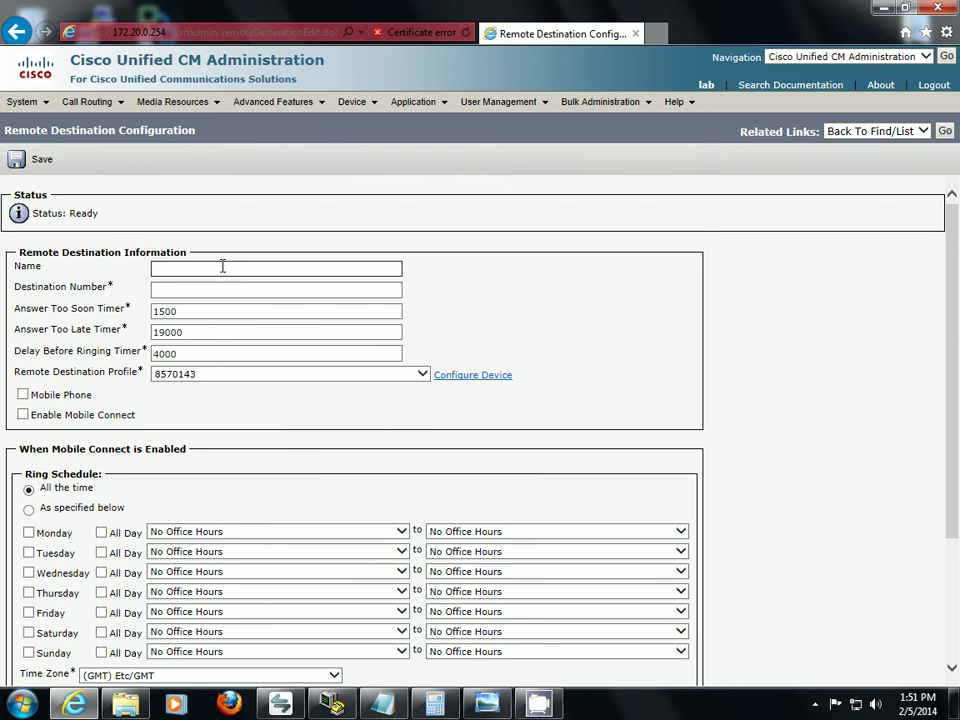
text(9810036)
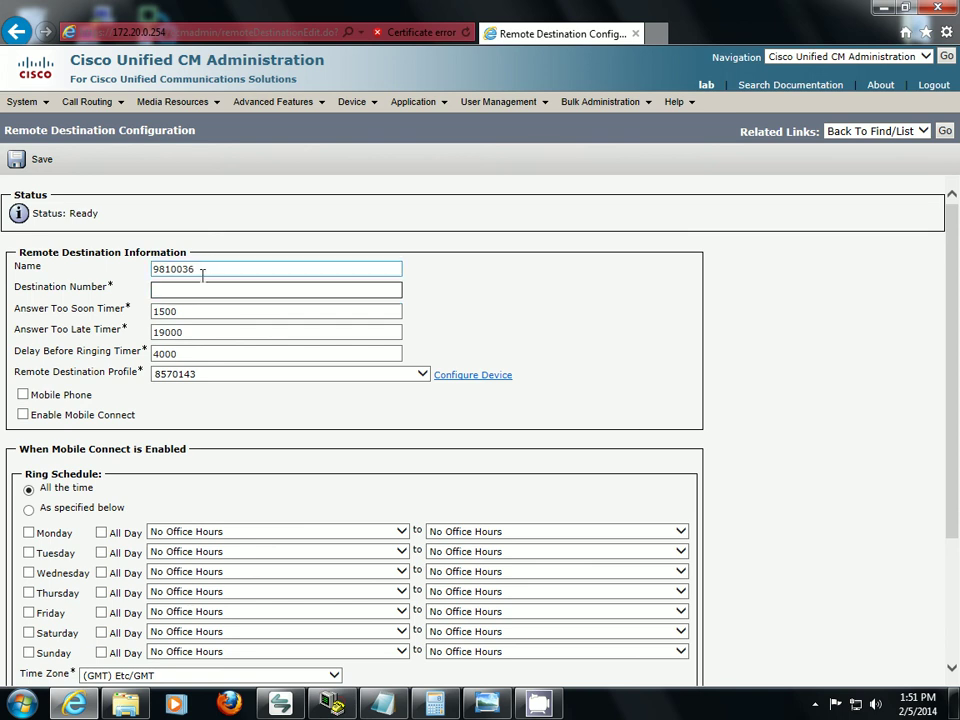
key(Tab)
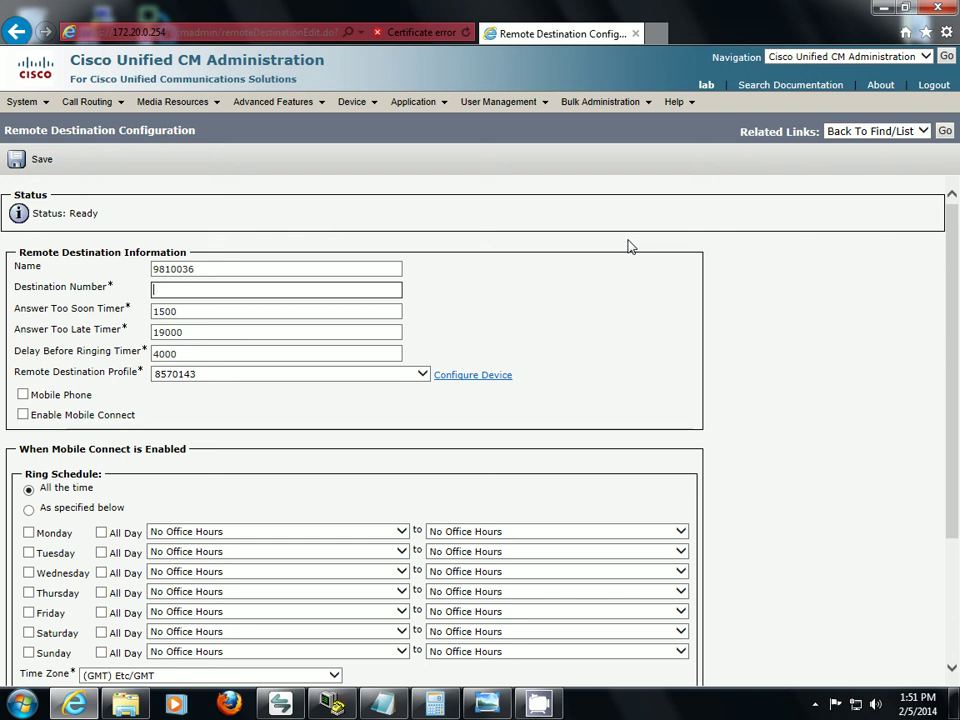
text(9810036)
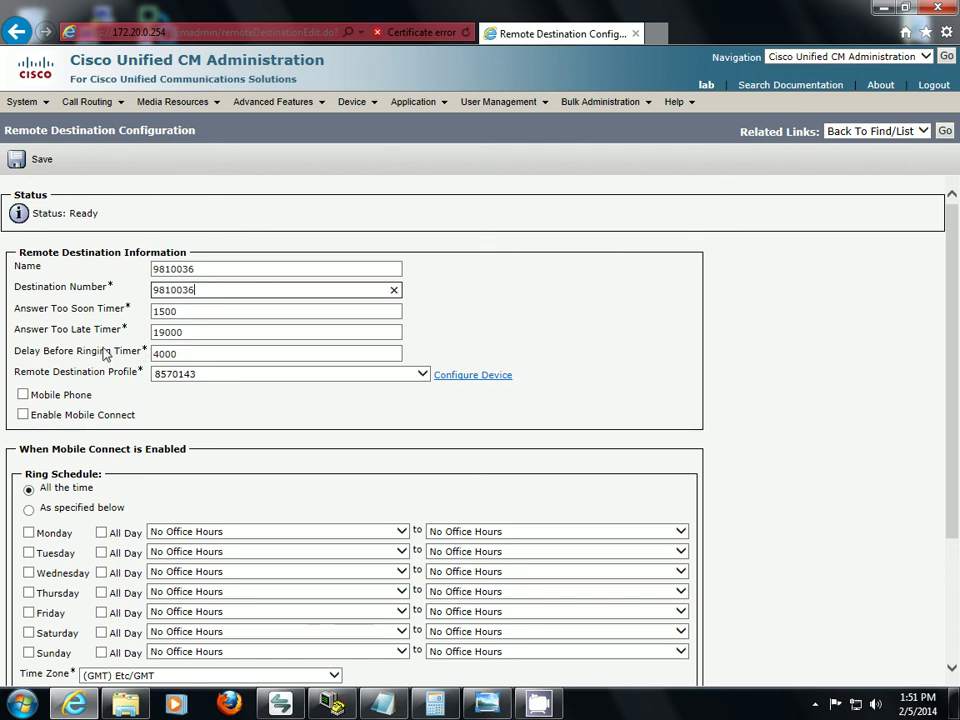
drag(191, 356, 96, 364)
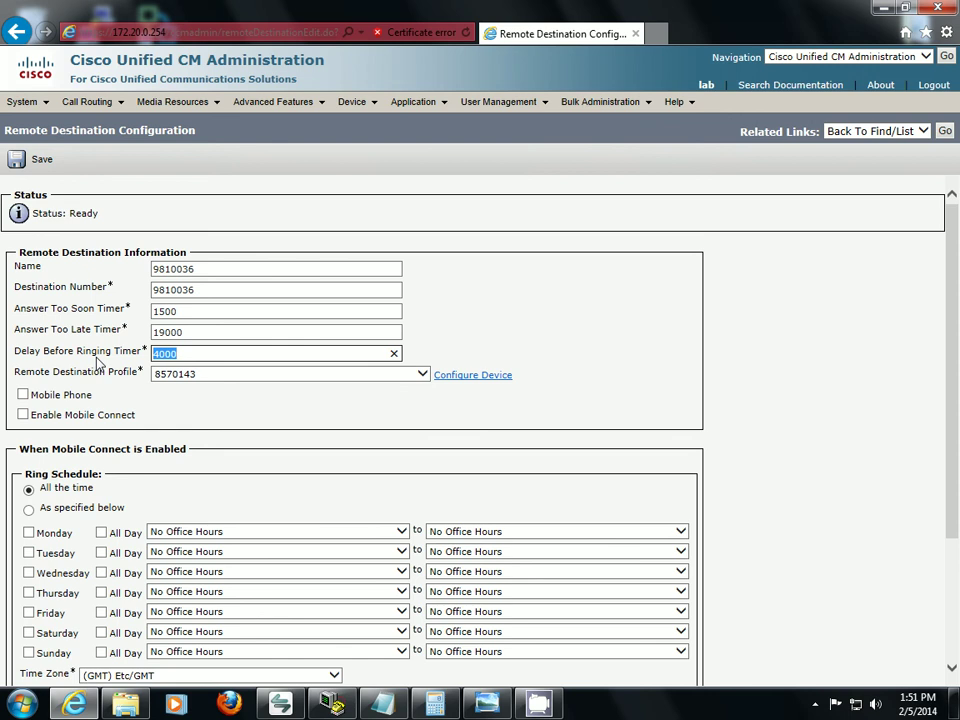
text(0)
click(23, 414)
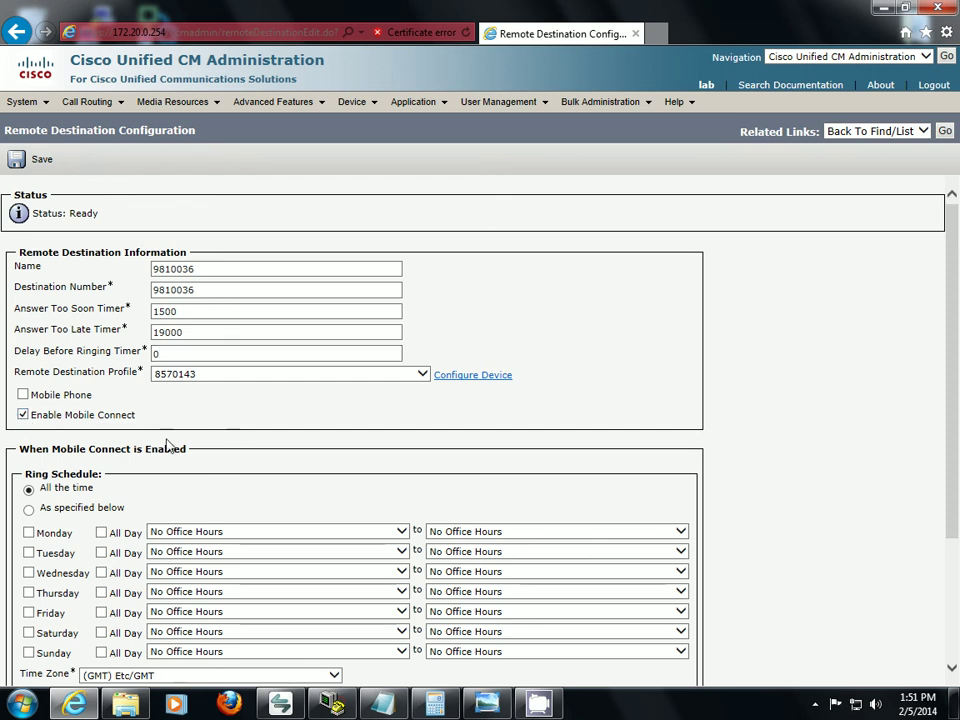
Save the new remote destination, triggering the Mobility Softkey warning
scroll(176, 495, down, 3)
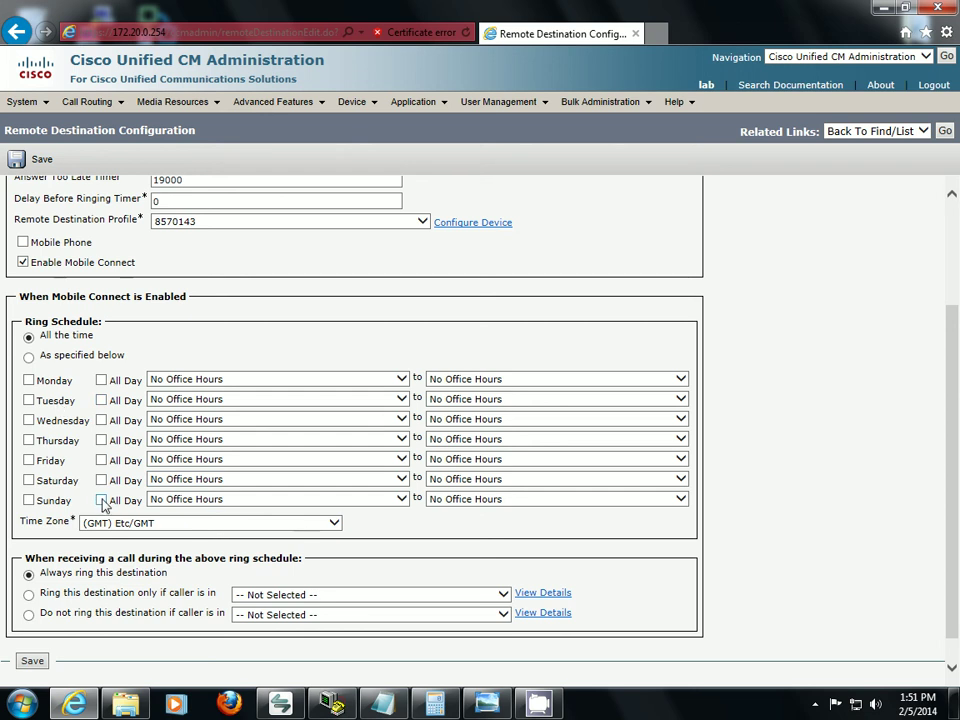
scroll(86, 500, down, 1)
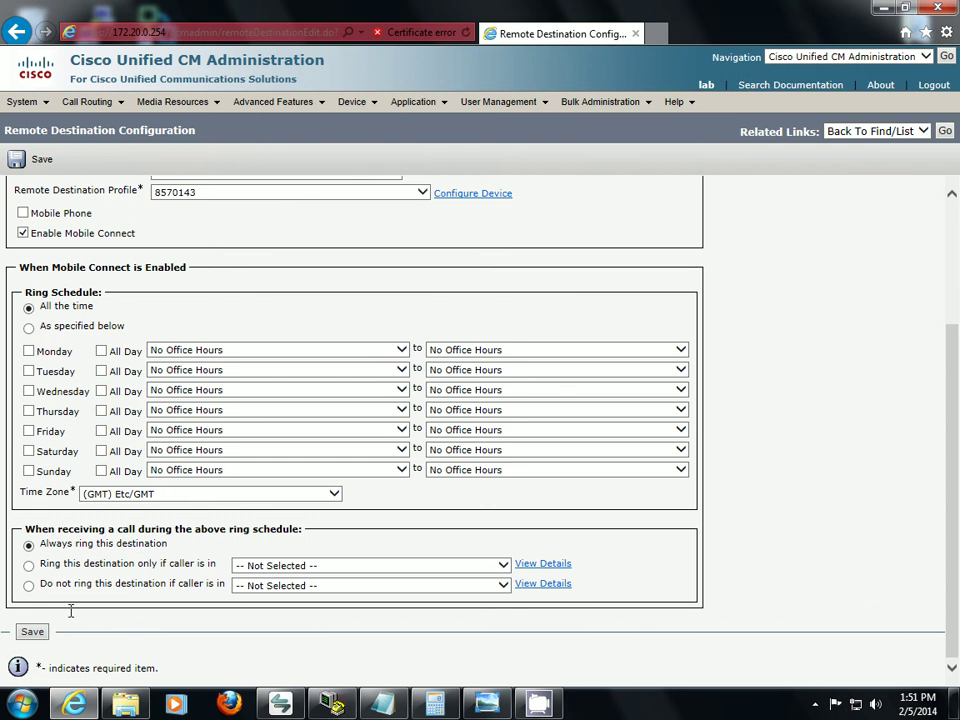
click(31, 634)
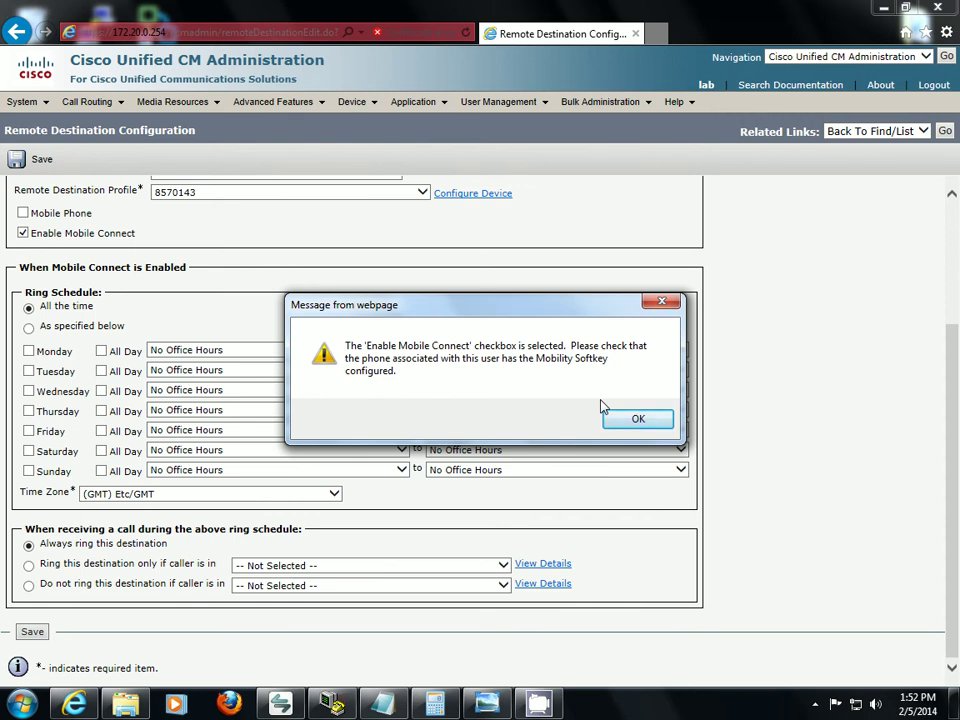
Dismiss the warning, associate remote destination 9810036 with Line [1] - 8570143, and save it
click(646, 419)
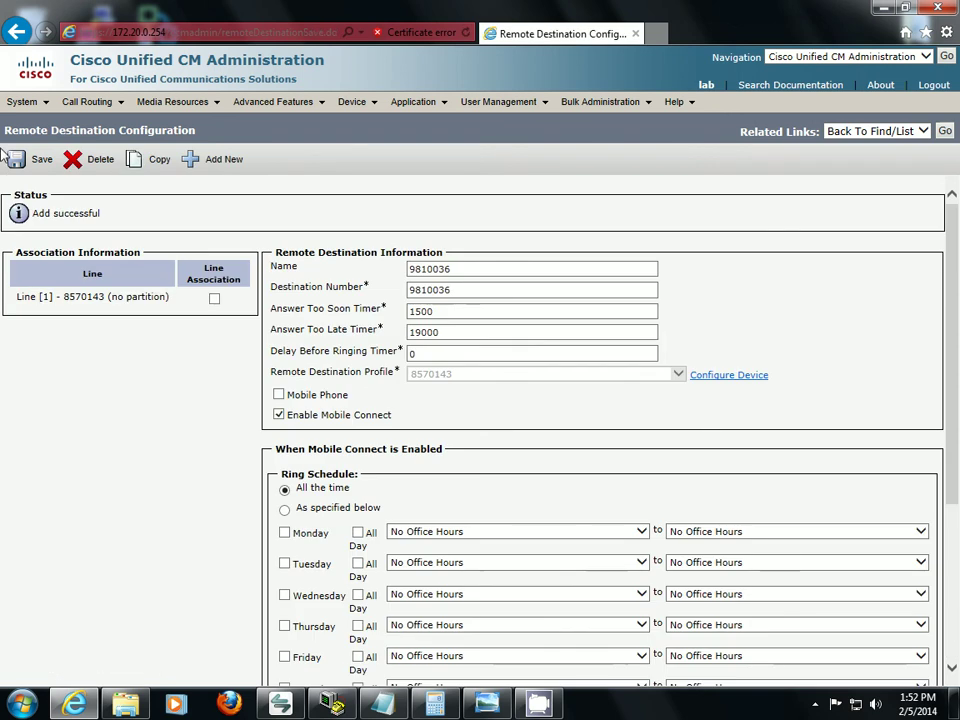
click(214, 299)
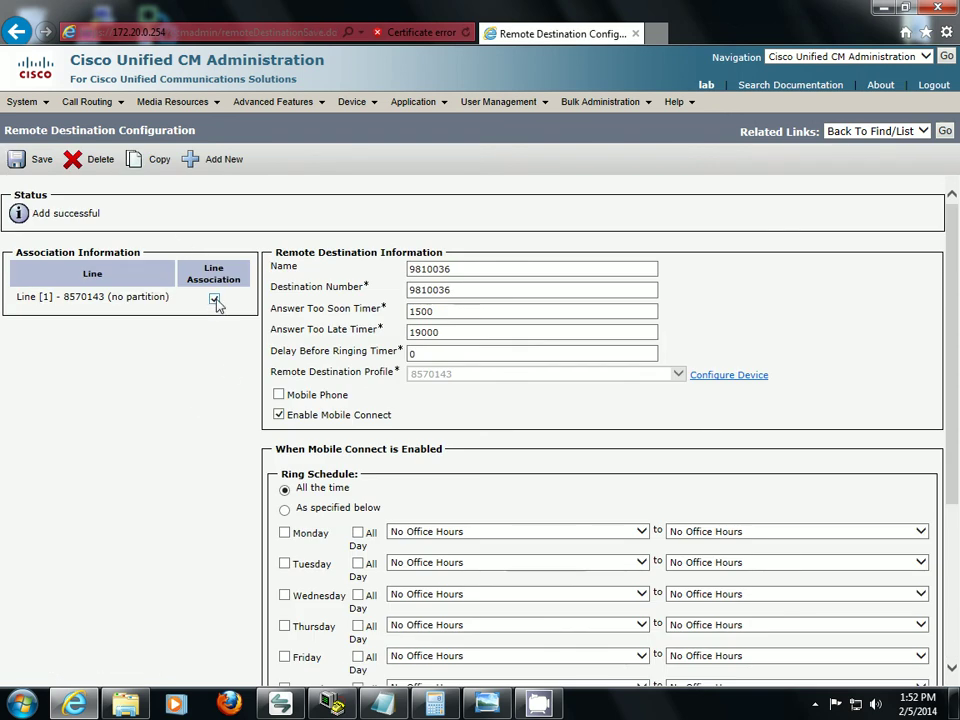
click(38, 161)
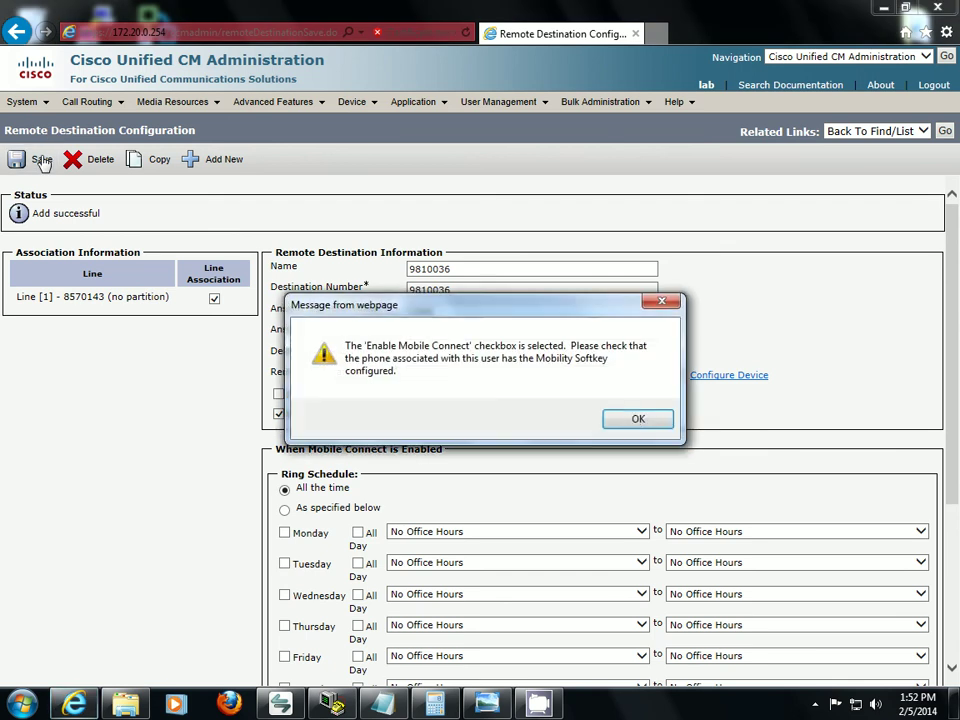
click(650, 420)
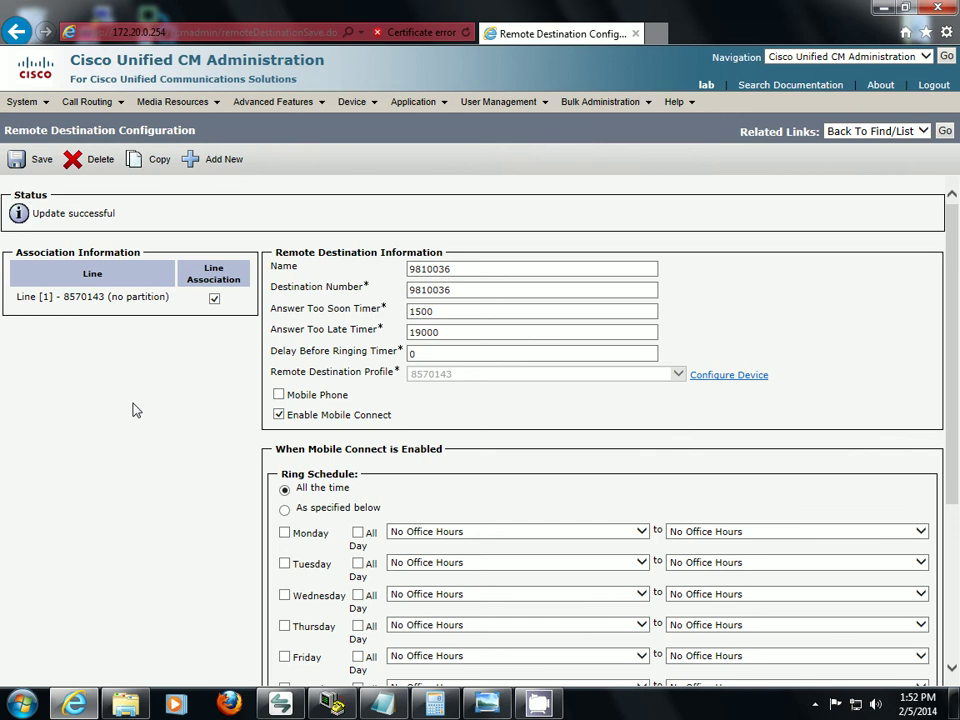
Bring the line 8570143 softphone to the front and nudge it up and left
click(280, 703)
drag(806, 408, 781, 383)
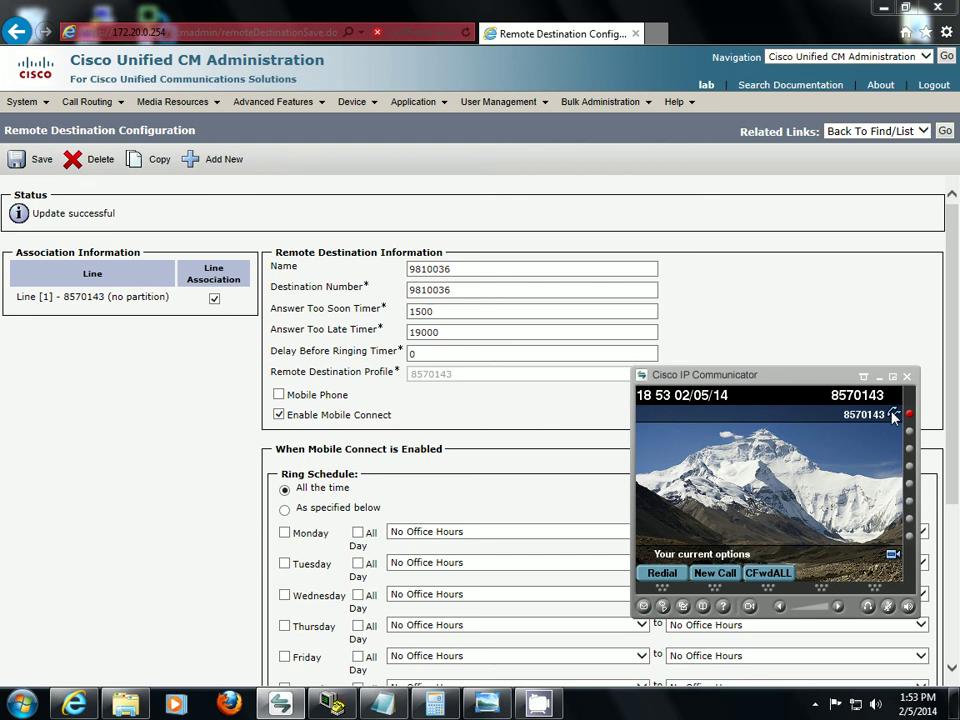
Pick up the held call from 8570142 on line 8570143, resume it, then hang up
click(894, 416)
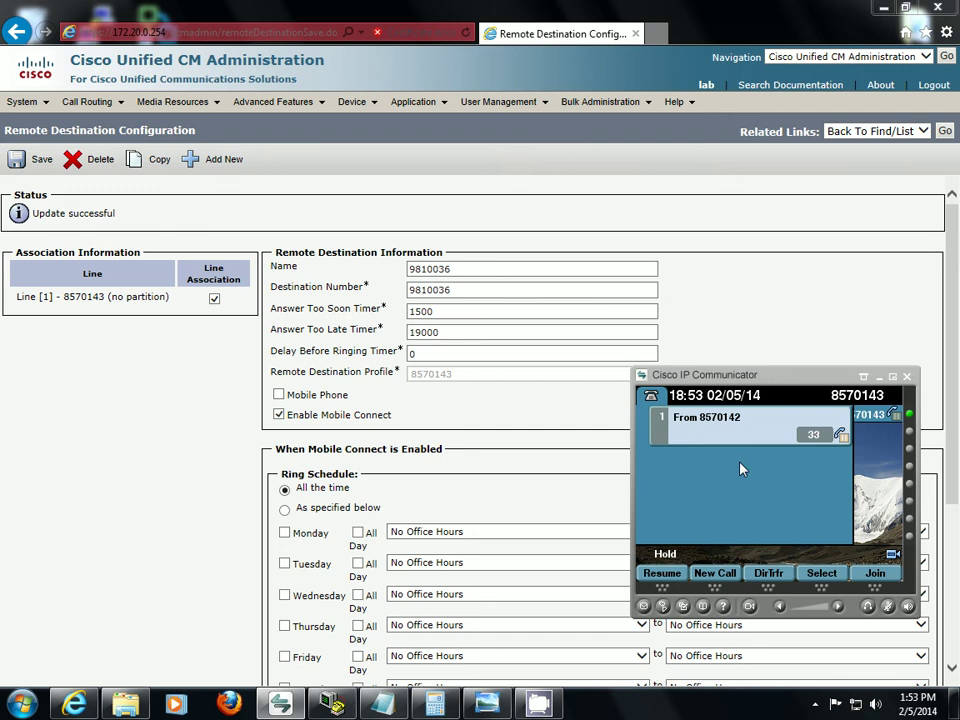
click(661, 576)
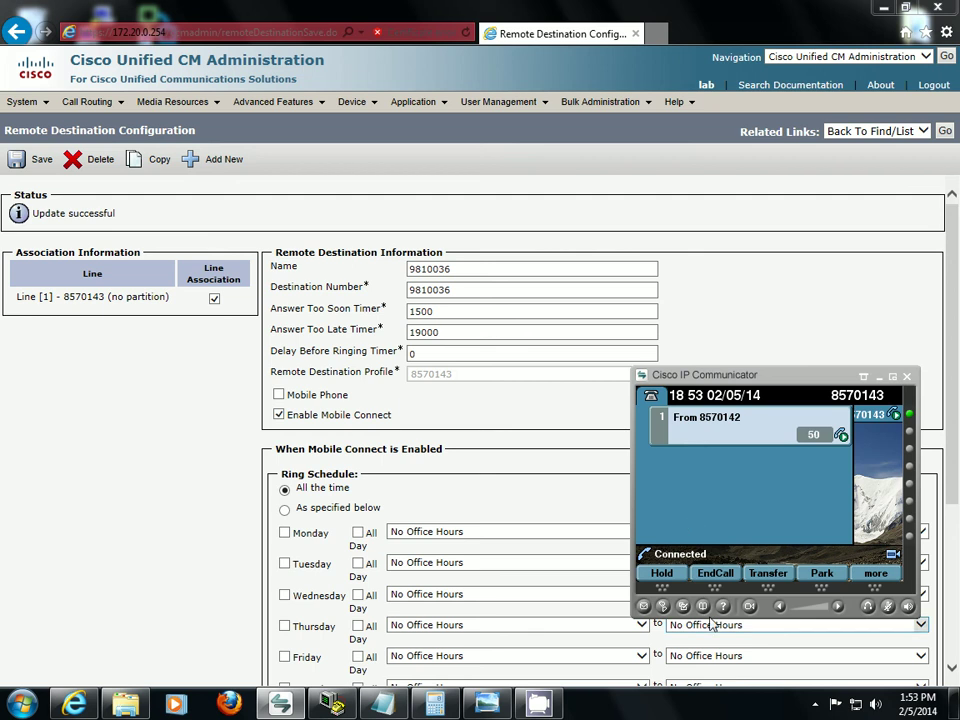
click(716, 575)
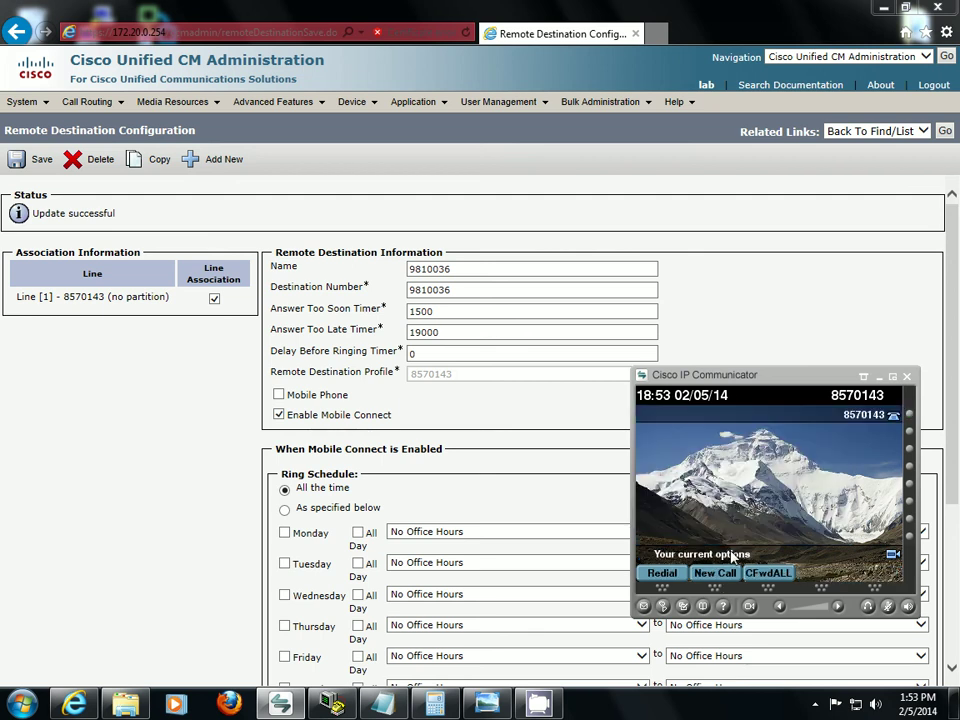